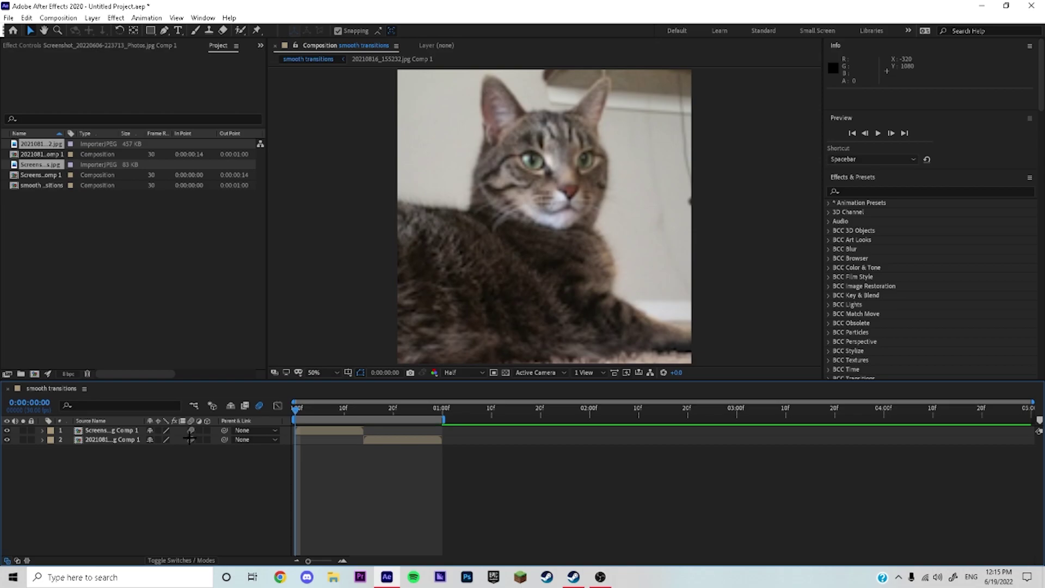
- Turn on motion blur for the second clip and apply the Motion Tile effect to the first cat clip
{"action": "left_click", "coordinate": [191, 439]}
{"action": "left_click", "coordinate": [883, 192]}
{"action": "type", "text": "motion"}
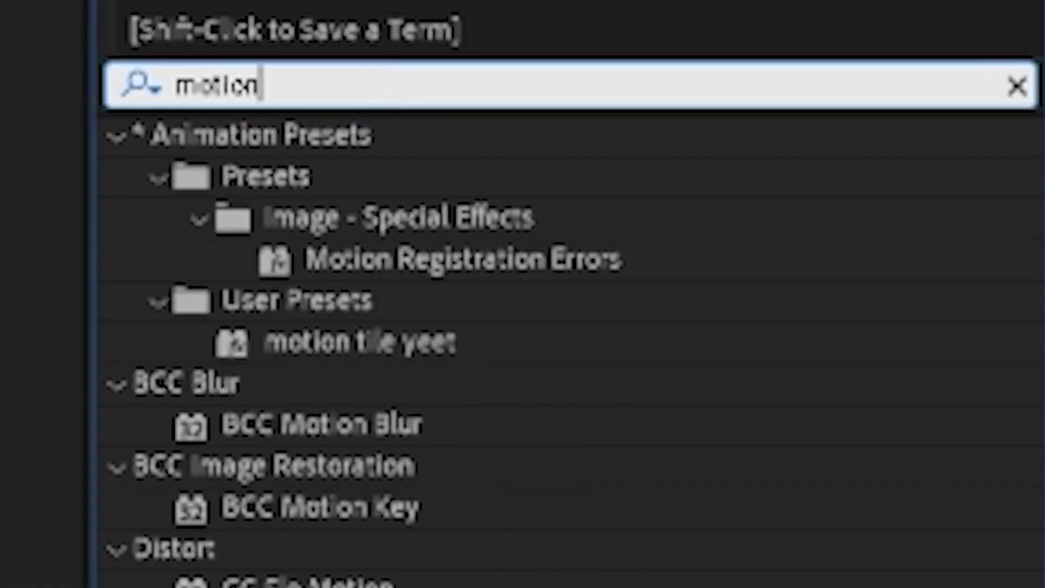
{"action": "type", "text": " tile"}
{"action": "left_click", "coordinate": [292, 298]}
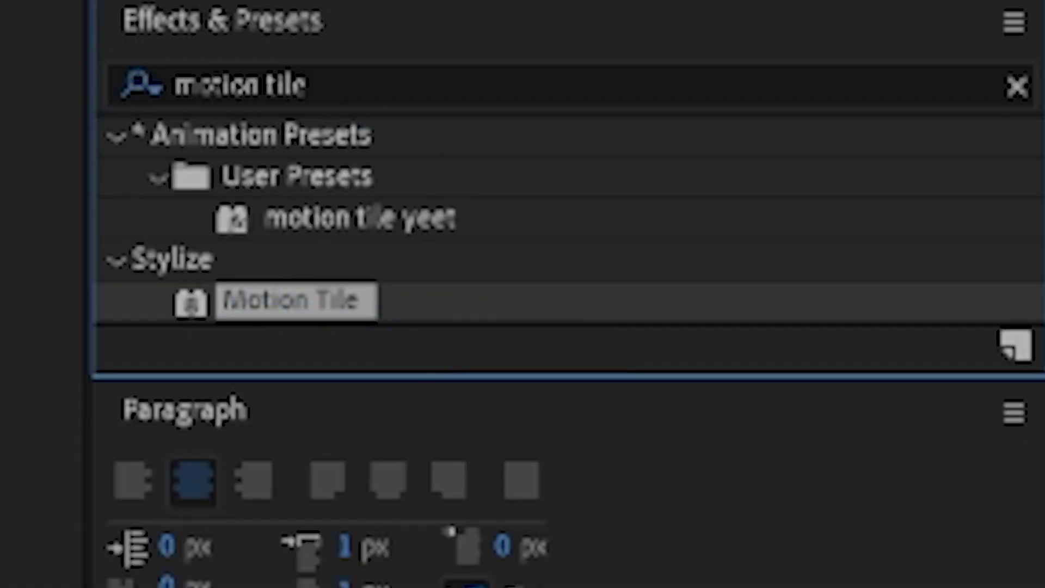
{"action": "left_click_drag", "start_coordinate": [291, 298], "coordinate": [628, 350]}
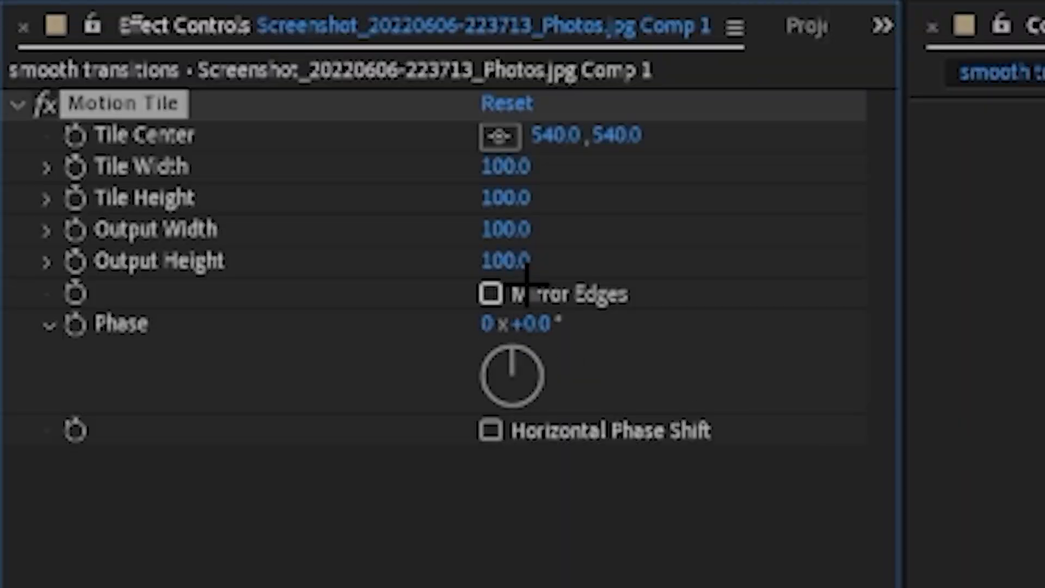
- Set Motion Tile's Output Width and Output Height to 300 and enable Mirror Edges
{"action": "left_click", "coordinate": [514, 228]}
{"action": "type", "text": "300"}
{"action": "key", "text": "Return"}
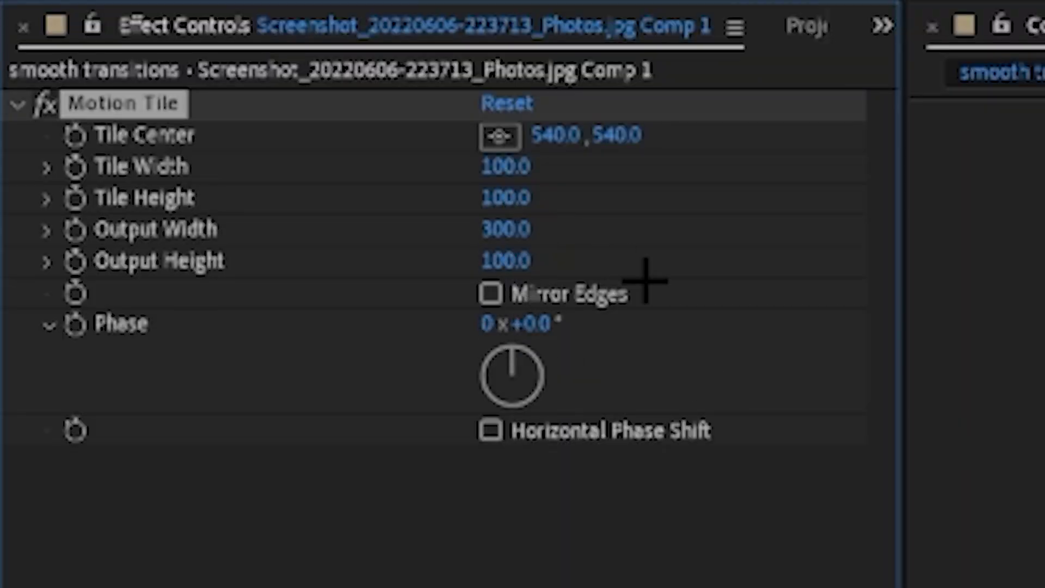
{"action": "left_click", "coordinate": [513, 262]}
{"action": "type", "text": "300"}
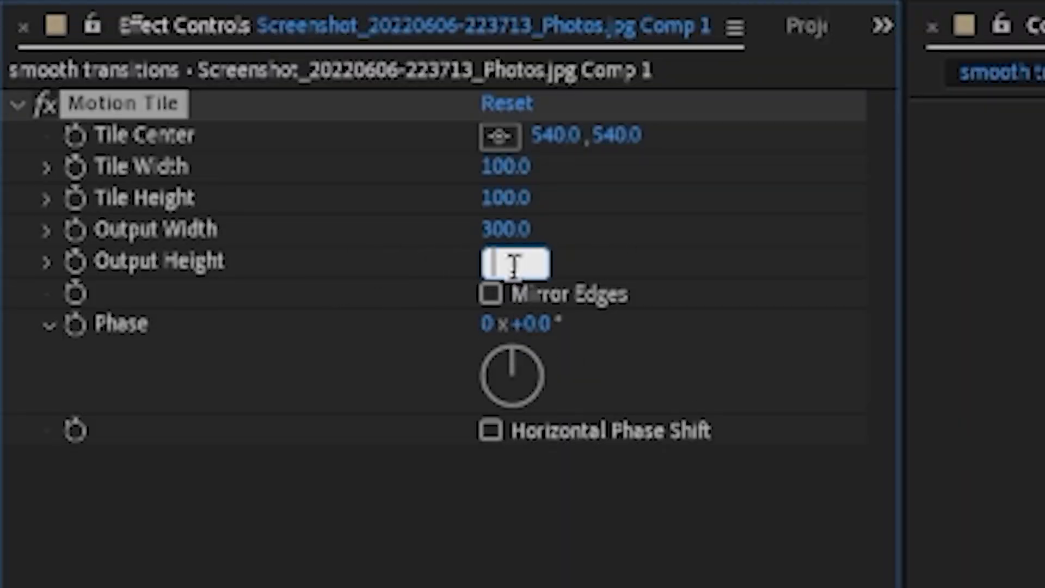
{"action": "key", "text": "Return"}
{"action": "left_click", "coordinate": [490, 294]}
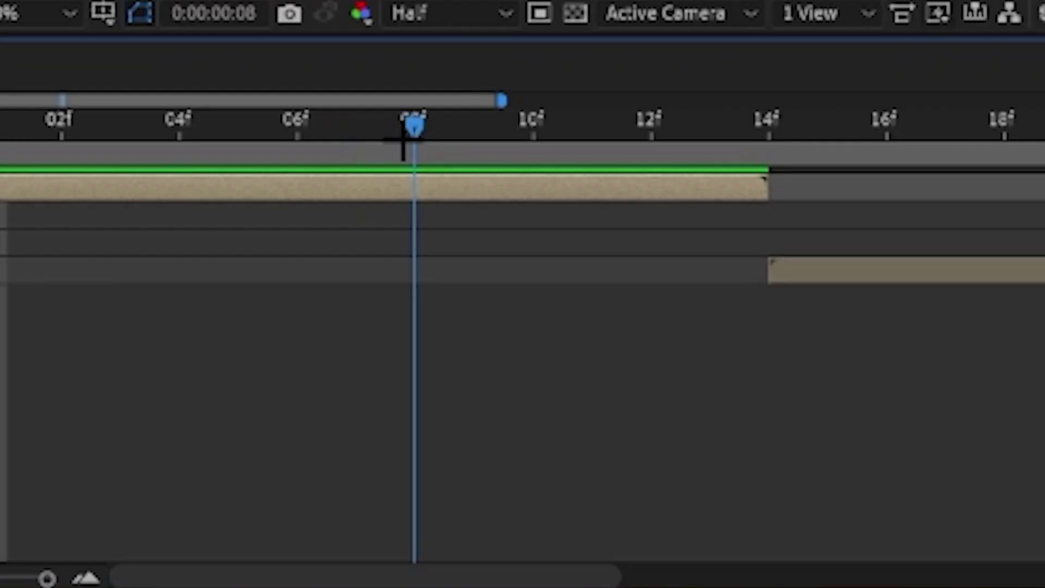
- Keyframe the first clip's Scale from 100% at frame 8 to 34% at frame 14 and preview the zoom-out
{"action": "mouse_move", "coordinate": [404, 145]}
{"action": "left_mouse_down"}
{"action": "mouse_move", "coordinate": [292, 145]}
{"action": "mouse_move", "coordinate": [396, 158]}
{"action": "left_mouse_up"}
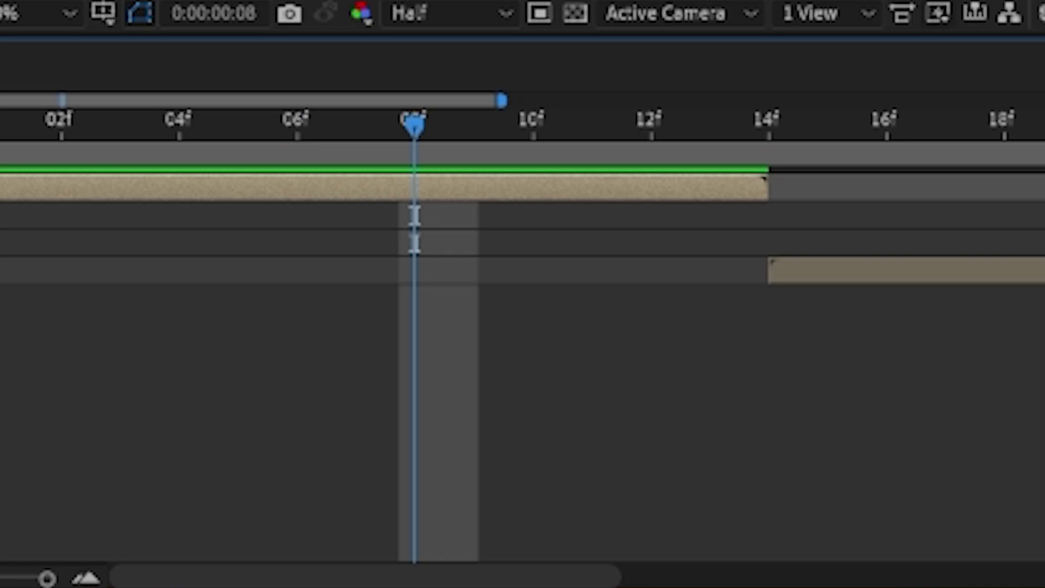
{"action": "left_click_drag", "start_coordinate": [531, 134], "coordinate": [635, 145]}
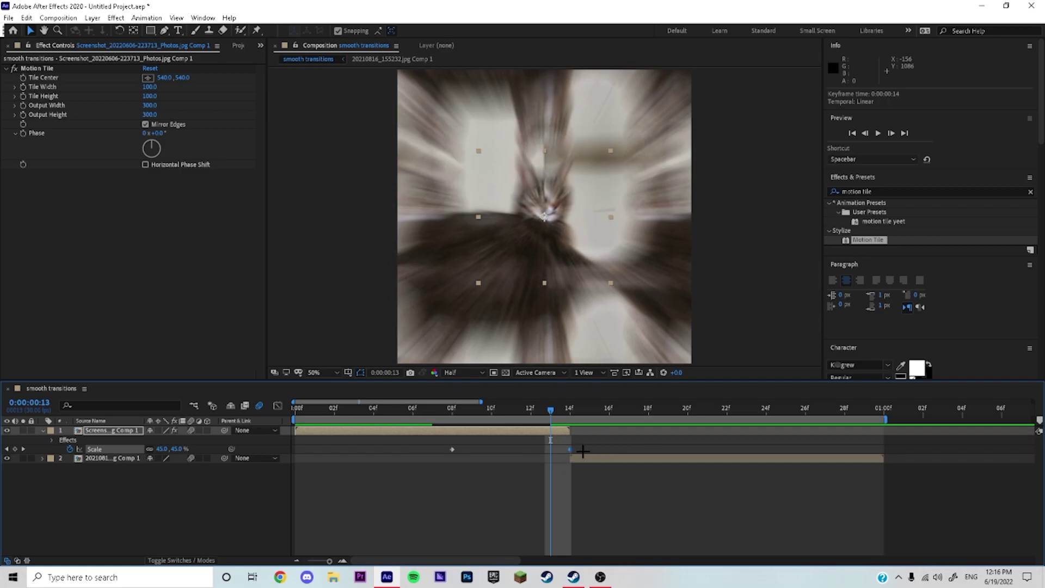
{"action": "left_click_drag", "start_coordinate": [552, 410], "coordinate": [458, 450]}
{"action": "key", "text": "space"}
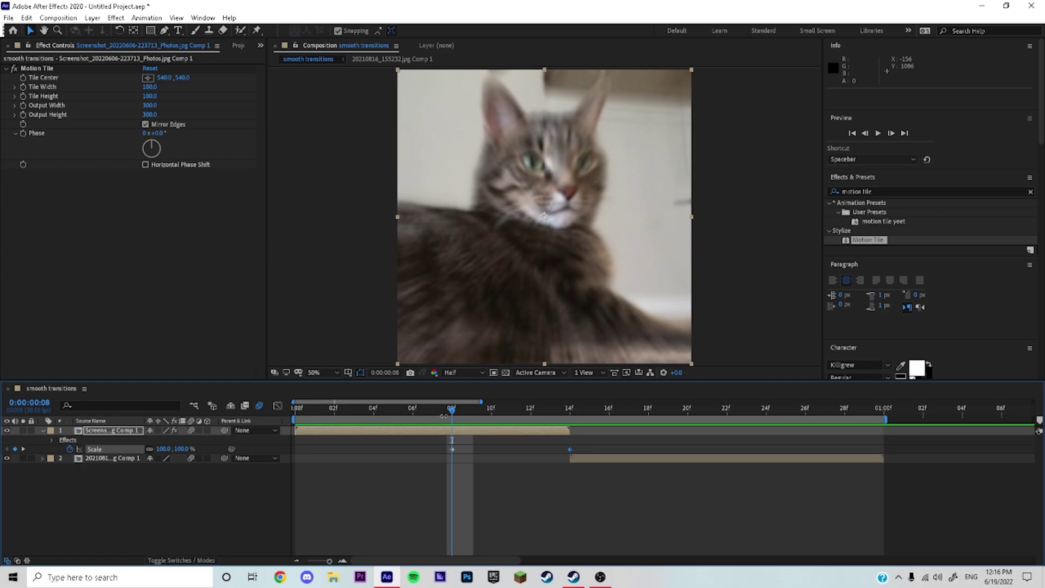
{"action": "key", "text": "space"}
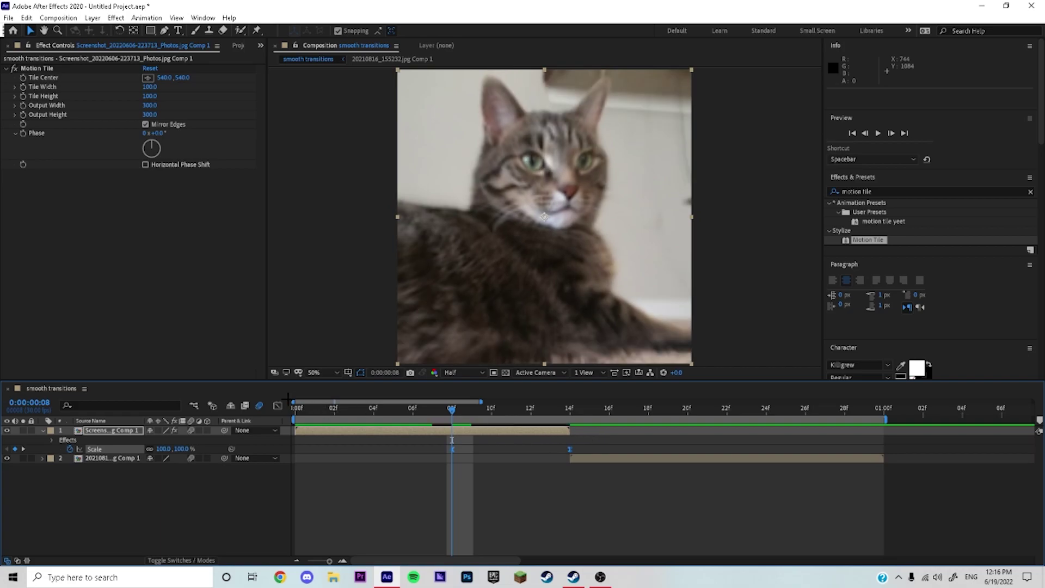
- Reshape the first clip's scale curve so it starts flat at frame 8 and drops steeply into frame 14, and play it back
{"action": "left_click", "coordinate": [279, 405]}
{"action": "left_click", "coordinate": [474, 447]}
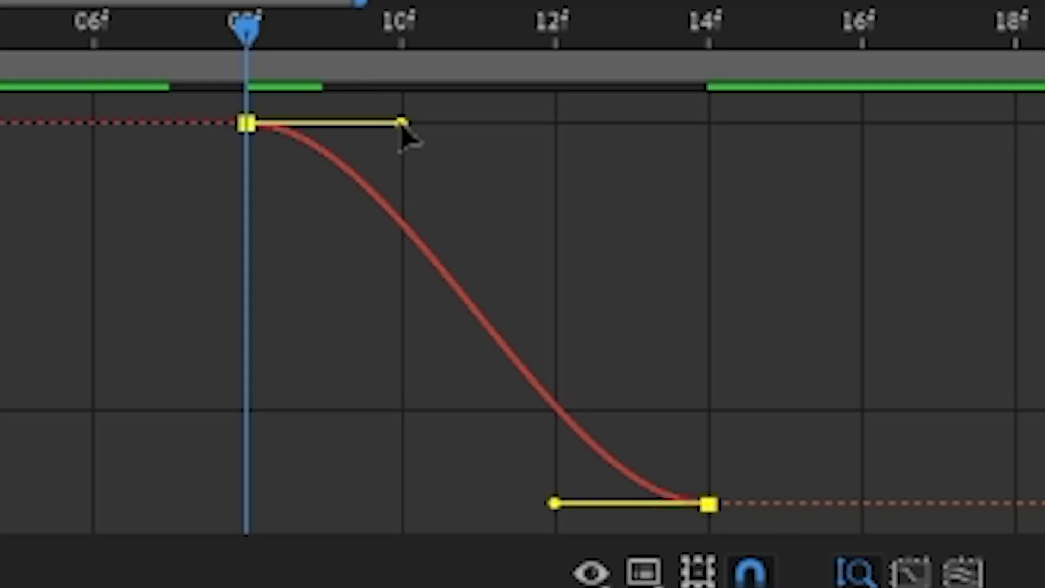
{"action": "left_click_drag", "start_coordinate": [491, 434], "coordinate": [570, 434]}
{"action": "left_click_drag", "start_coordinate": [554, 502], "coordinate": [966, 161]}
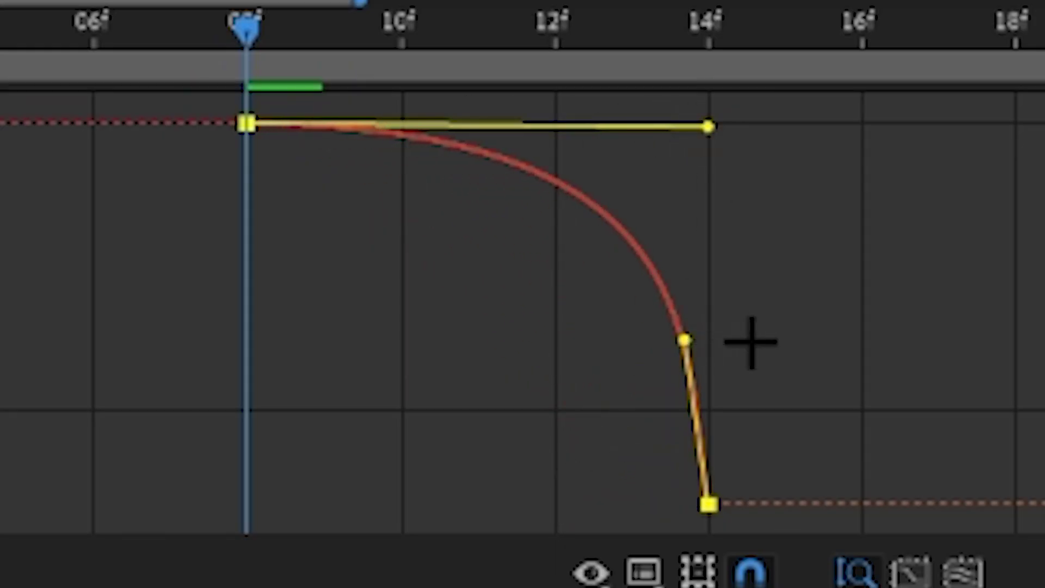
{"action": "key", "text": "space"}
{"action": "key", "text": "space"}
{"action": "key", "text": "ctrl+z"}
{"action": "left_click", "coordinate": [452, 409]}
{"action": "key", "text": "space"}
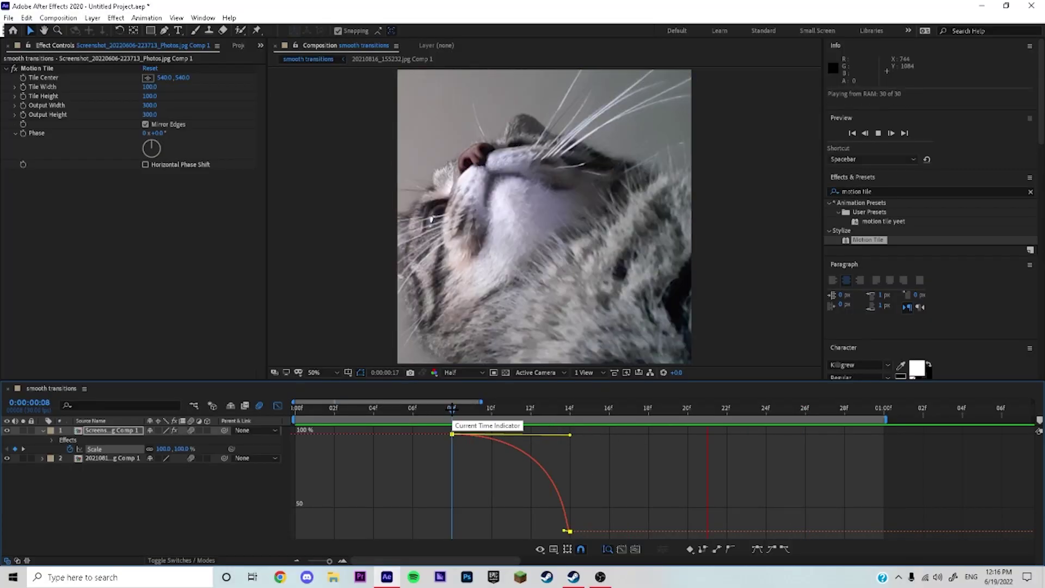
{"action": "key", "text": "space"}
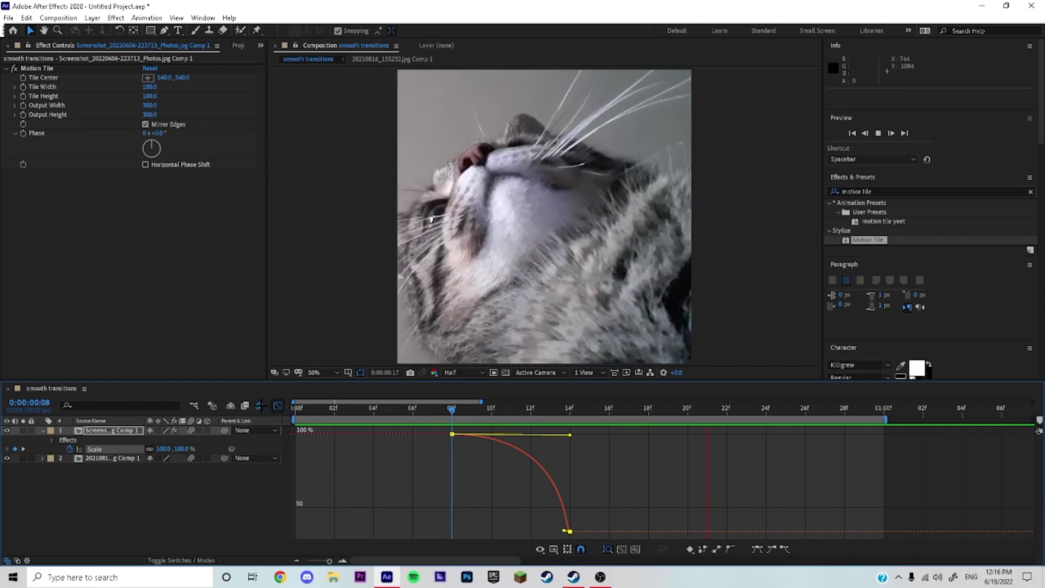
{"action": "left_click", "coordinate": [277, 406]}
- Add a Scale keyframe of 1000% to the second clip at its start on frame 14
{"action": "left_click", "coordinate": [572, 412]}
{"action": "left_click", "coordinate": [608, 459]}
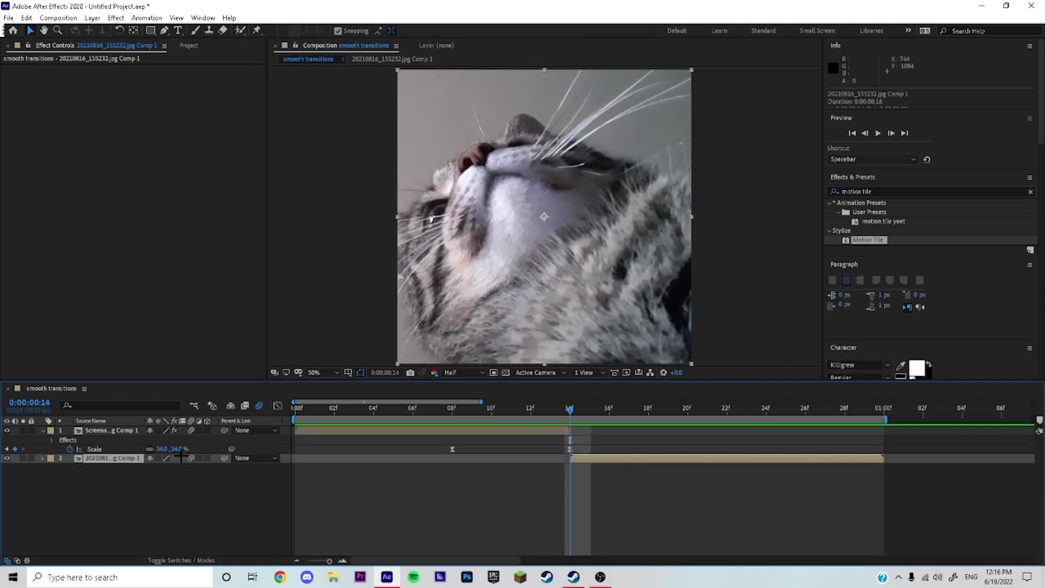
{"action": "key", "text": "s"}
{"action": "left_click_drag", "start_coordinate": [164, 468], "coordinate": [445, 459]}
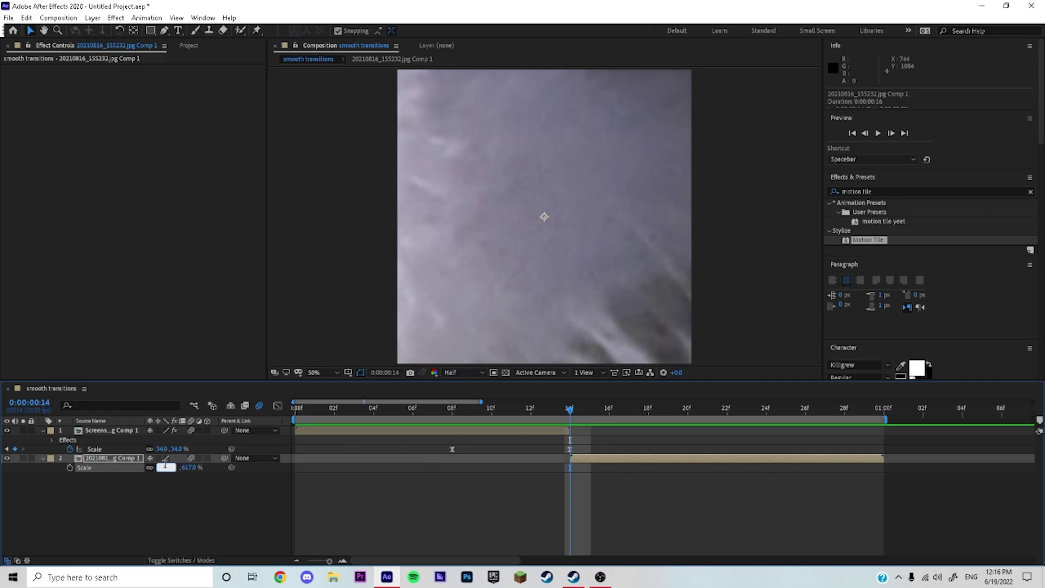
{"action": "type", "text": "100"}
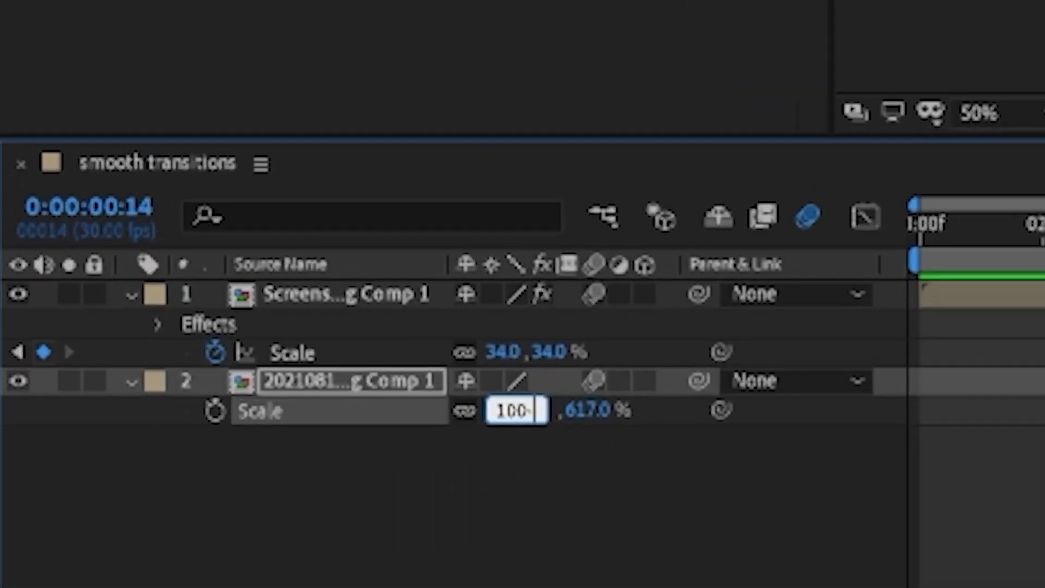
{"action": "key", "text": "Return"}
{"action": "left_click", "coordinate": [504, 405]}
{"action": "type", "text": "100"}
{"action": "type", "text": "0"}
{"action": "key", "text": "Return"}
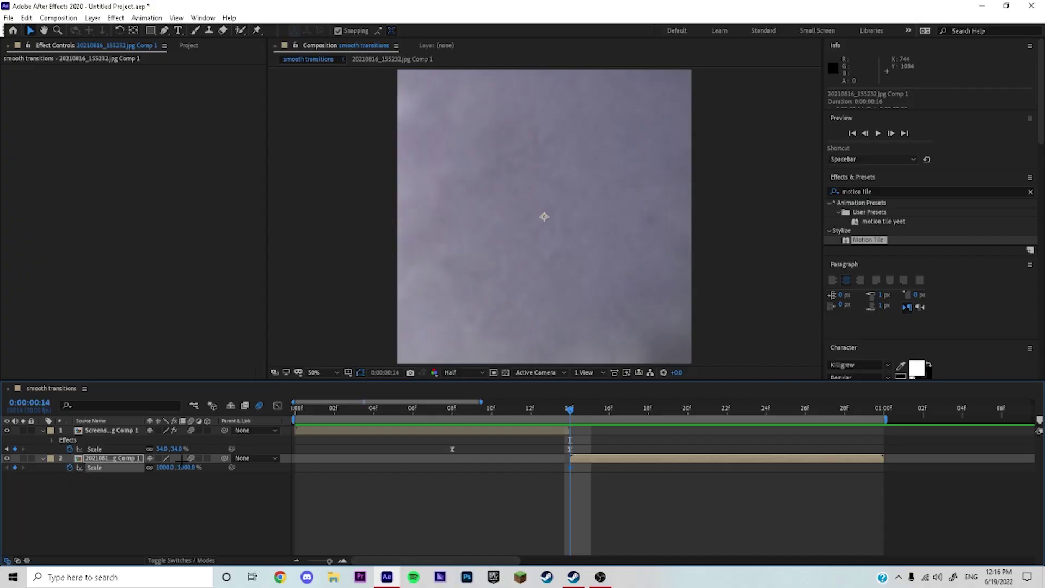
- Set the second clip's Scale to 100% at frame 24
{"action": "left_click_drag", "start_coordinate": [577, 415], "coordinate": [766, 412]}
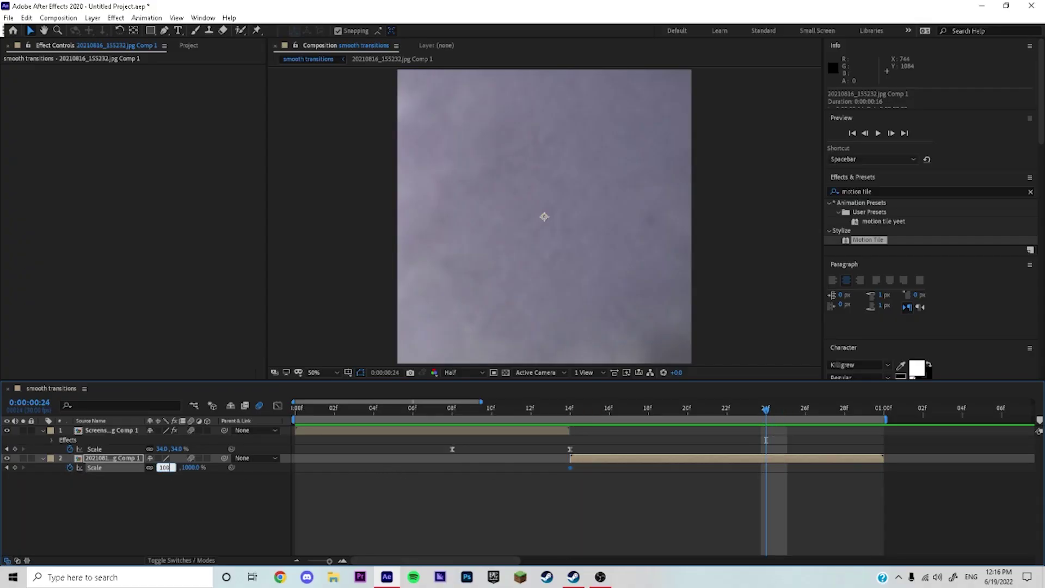
{"action": "type", "text": "100"}
{"action": "key", "text": "Return"}
- Reshape the second clip's scale curve so it plunges right after frame 14 and flattens out toward frame 24
{"action": "key", "text": "shift+F3"}
{"action": "left_click_drag", "start_coordinate": [635, 436], "coordinate": [558, 492]}
{"action": "key", "text": "space"}
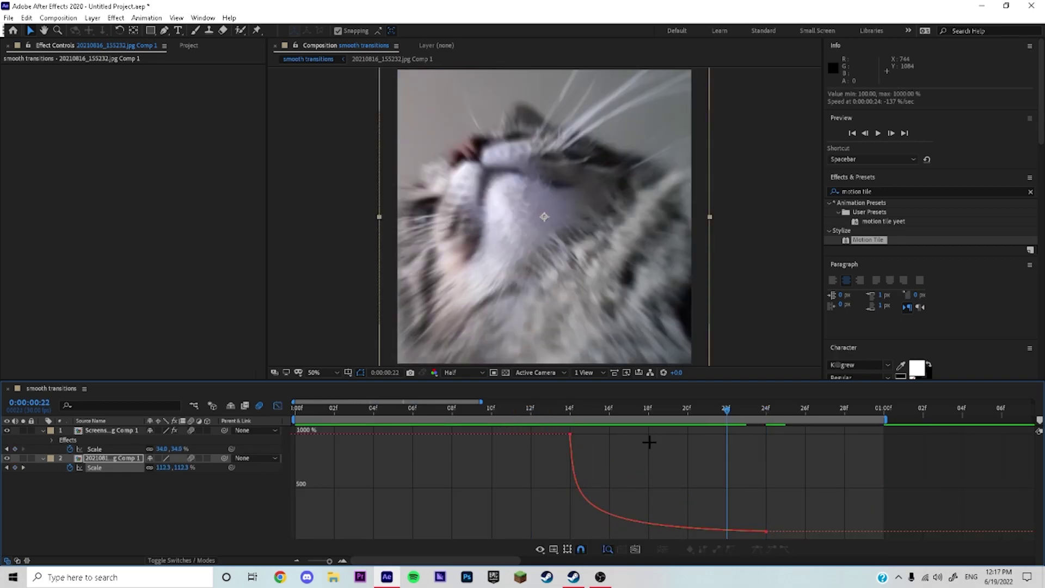
{"action": "left_click", "coordinate": [569, 435]}
{"action": "left_click_drag", "start_coordinate": [575, 507], "coordinate": [551, 528]}
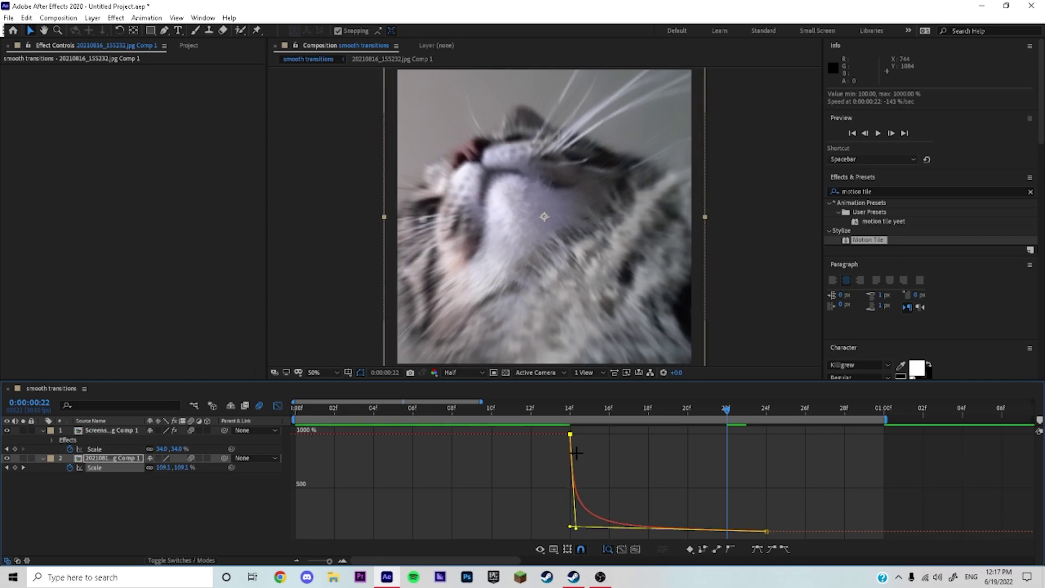
{"action": "left_click", "coordinate": [704, 452]}
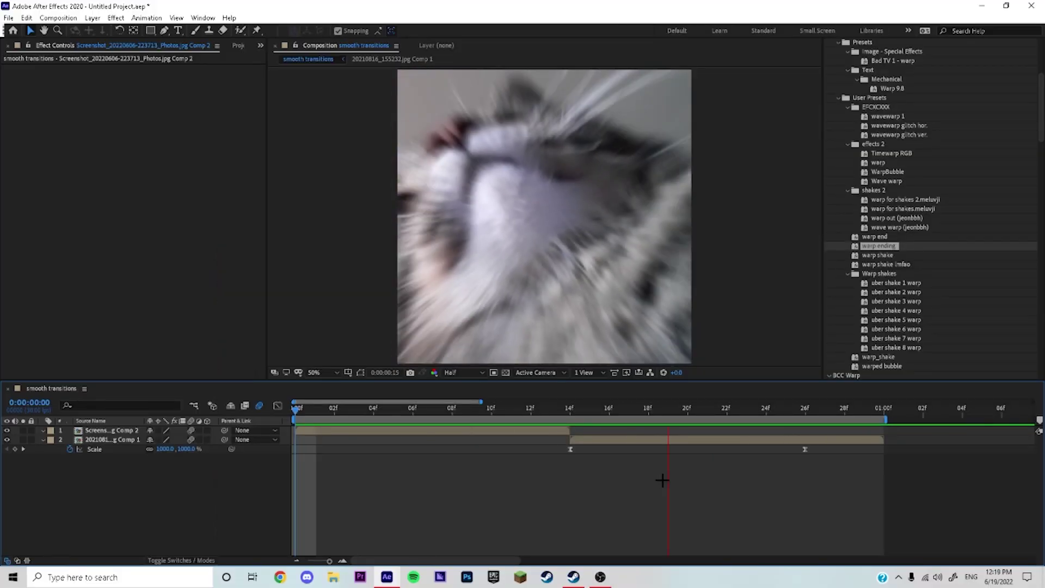
- Preview the zoom-out transition from the start and extend the work area beyond the two clips
{"action": "key", "text": "space"}
{"action": "left_click", "coordinate": [300, 430]}
{"action": "key", "text": "s"}
{"action": "left_click_drag", "start_coordinate": [314, 413], "coordinate": [294, 415]}
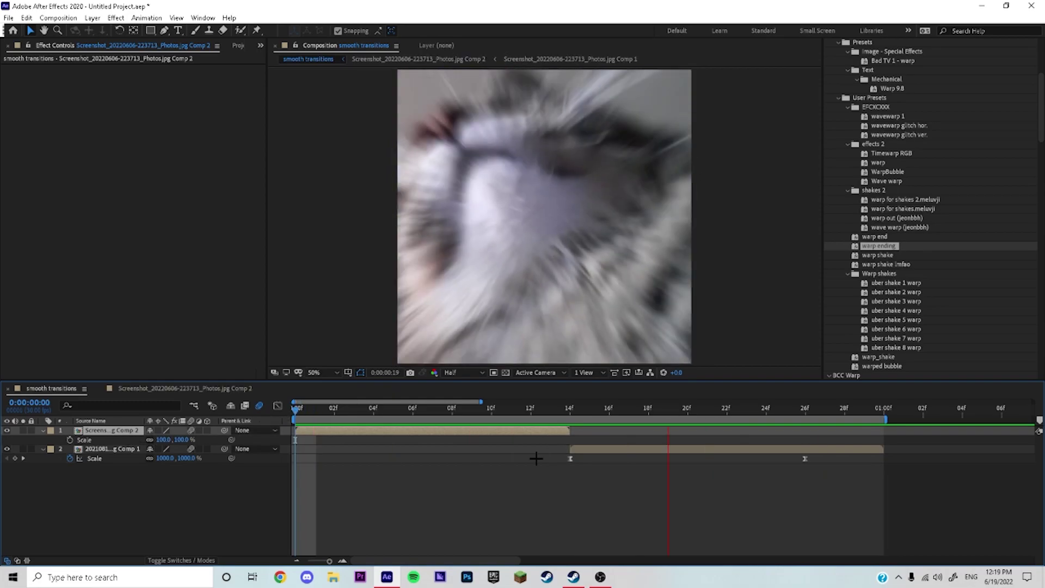
{"action": "key", "text": "space"}
{"action": "scroll", "coordinate": [377, 533], "scroll_direction": "down", "scroll_amount": 3}
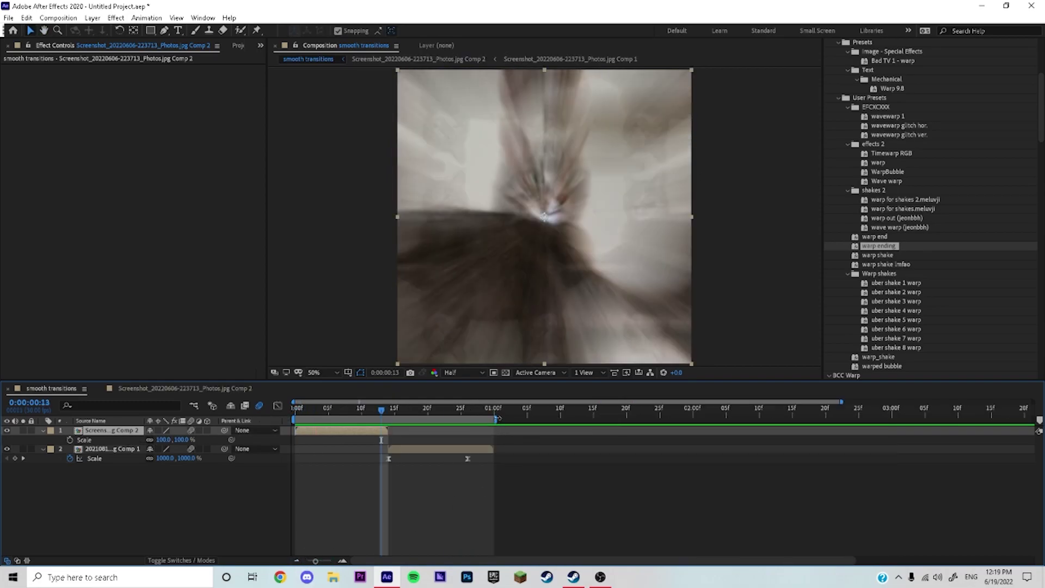
{"action": "left_click_drag", "start_coordinate": [496, 419], "coordinate": [667, 419]}
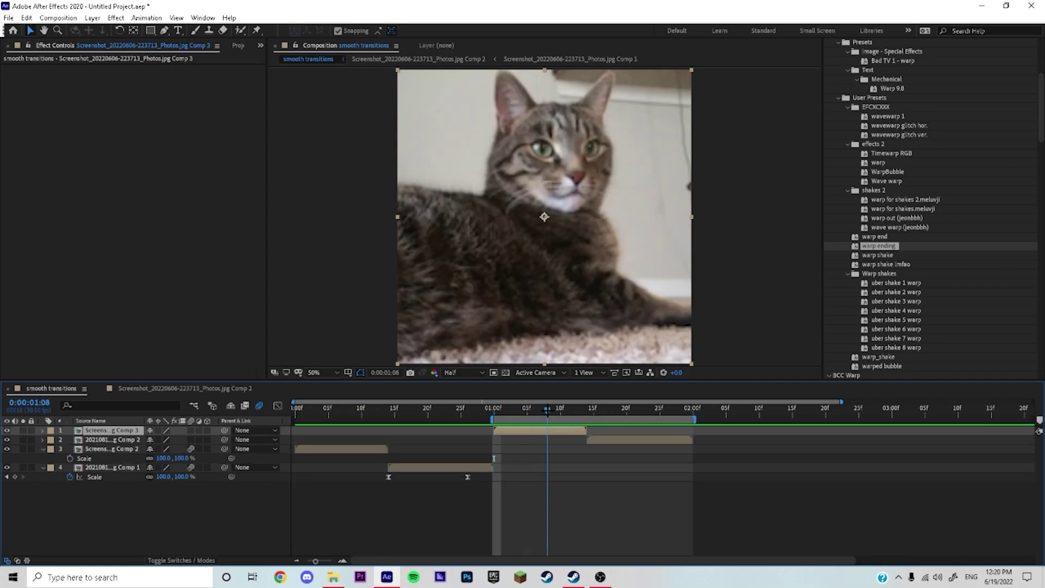
- Keyframe the Scale of the clip starting at 1:00 from 100% at 1:07 to 500% at 1:14 and enable its motion blur
{"action": "left_click", "coordinate": [342, 560]}
{"action": "key", "text": "s"}
{"action": "key", "text": "alt+shift+s"}
{"action": "left_click_drag", "start_coordinate": [547, 410], "coordinate": [613, 414]}
{"action": "left_click_drag", "start_coordinate": [165, 440], "coordinate": [162, 439]}
{"action": "key", "text": "Page_Down"}
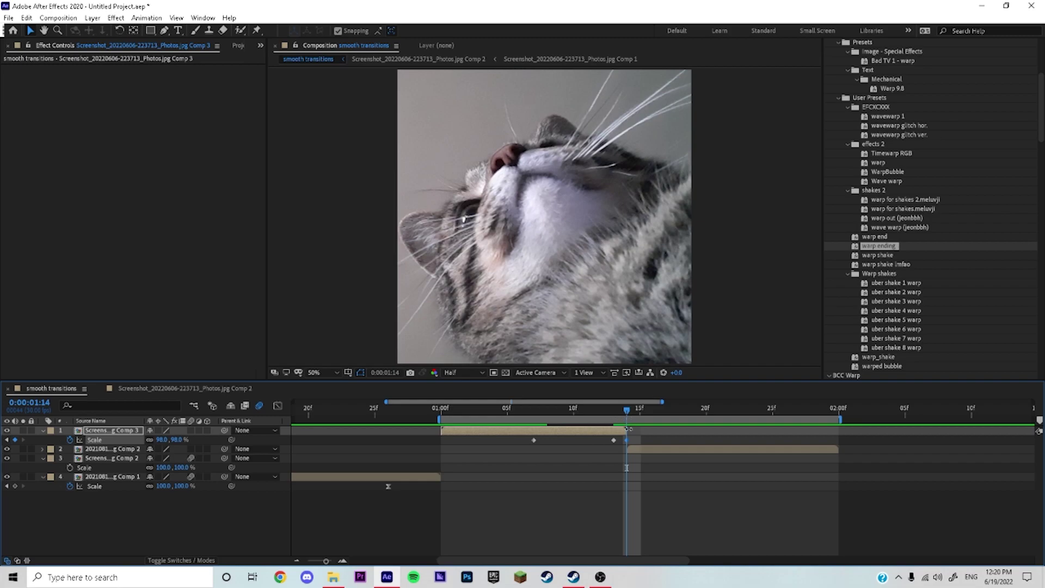
{"action": "left_click_drag", "start_coordinate": [626, 409], "coordinate": [614, 410]}
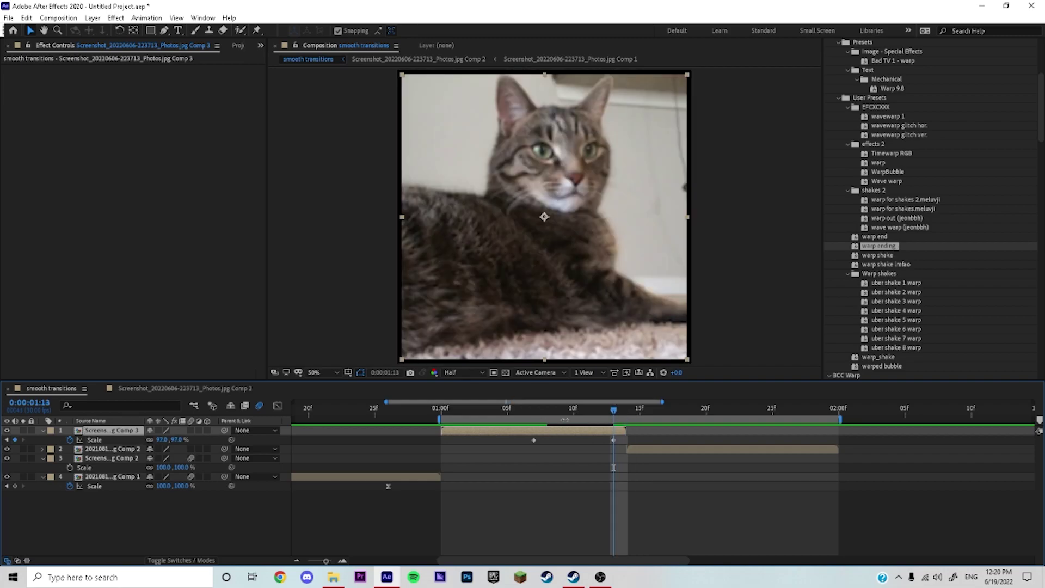
{"action": "left_click_drag", "start_coordinate": [162, 442], "coordinate": [154, 450]}
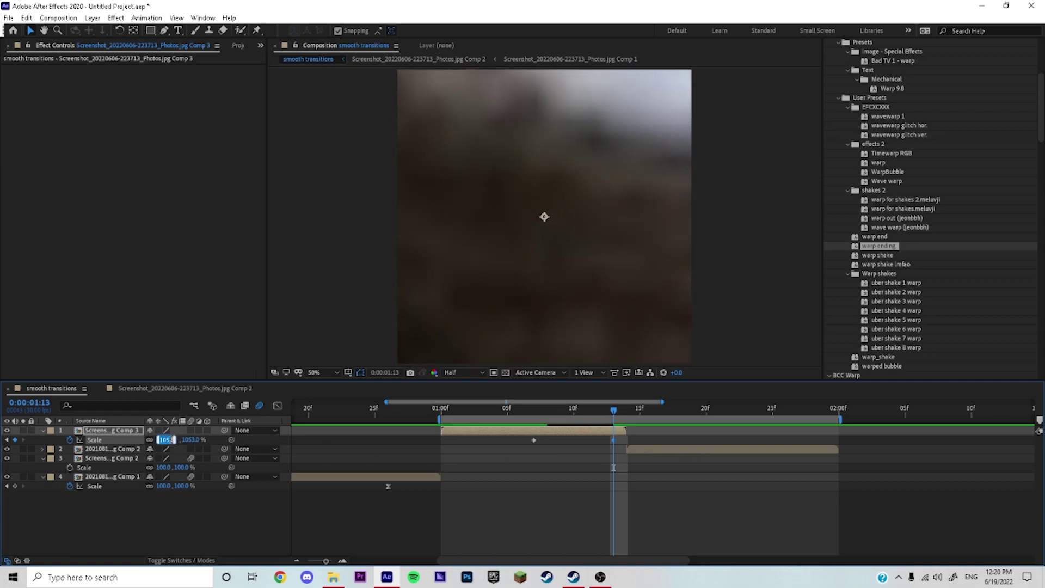
{"action": "key", "text": "Return"}
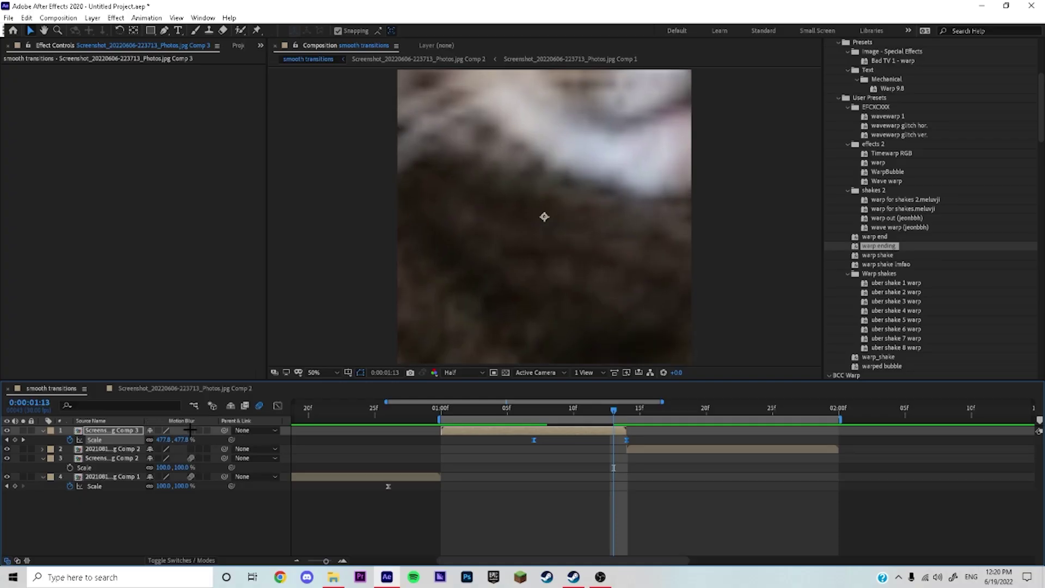
{"action": "left_click", "coordinate": [190, 430]}
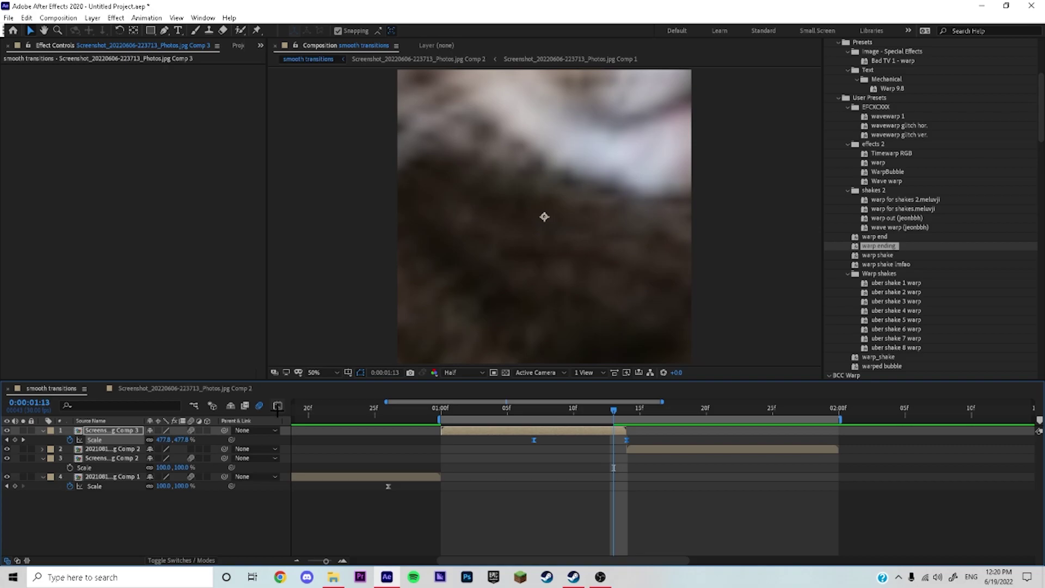
- Bend the top clip's scale curve into a slow start by stretching the 1:07 handle to 1:14 and steepening the 1:14 handle
{"action": "left_click", "coordinate": [277, 405]}
{"action": "left_click", "coordinate": [626, 435]}
{"action": "left_click_drag", "start_coordinate": [595, 435], "coordinate": [623, 504]}
{"action": "left_click_drag", "start_coordinate": [564, 530], "coordinate": [623, 463]}
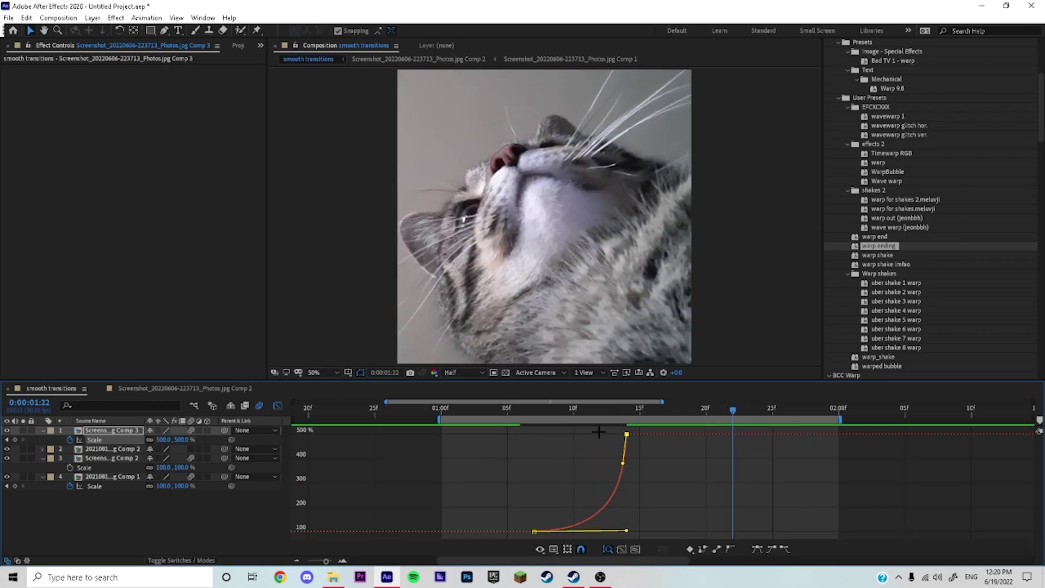
- Pull the 1:14 keyframe's incoming handle down close to the 100% level to sharpen the rise, and return to the layer bar view
{"action": "left_click_drag", "start_coordinate": [575, 420], "coordinate": [482, 430]}
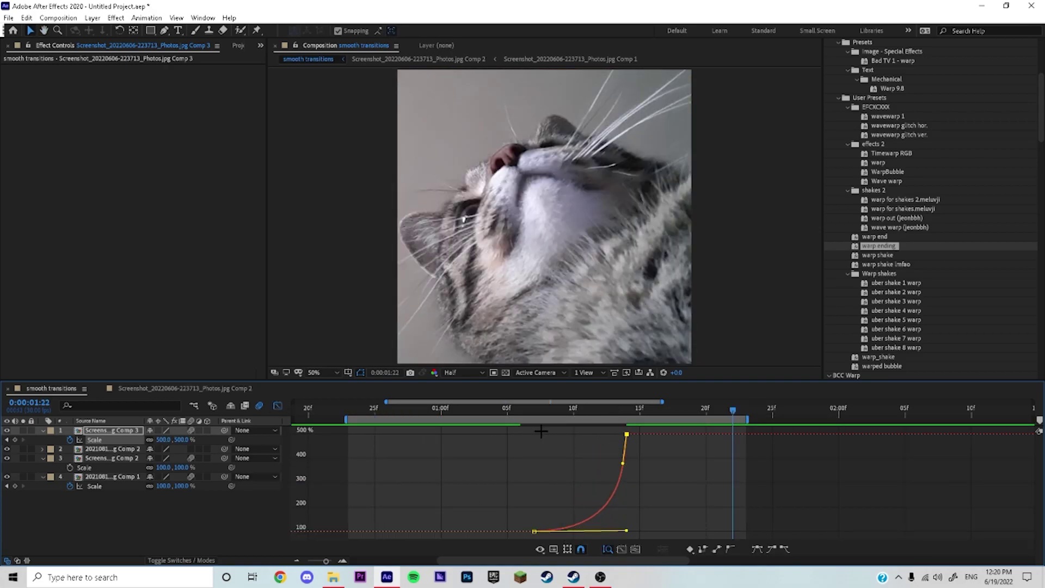
{"action": "left_click", "coordinate": [627, 418]}
{"action": "left_click_drag", "start_coordinate": [623, 463], "coordinate": [623, 526]}
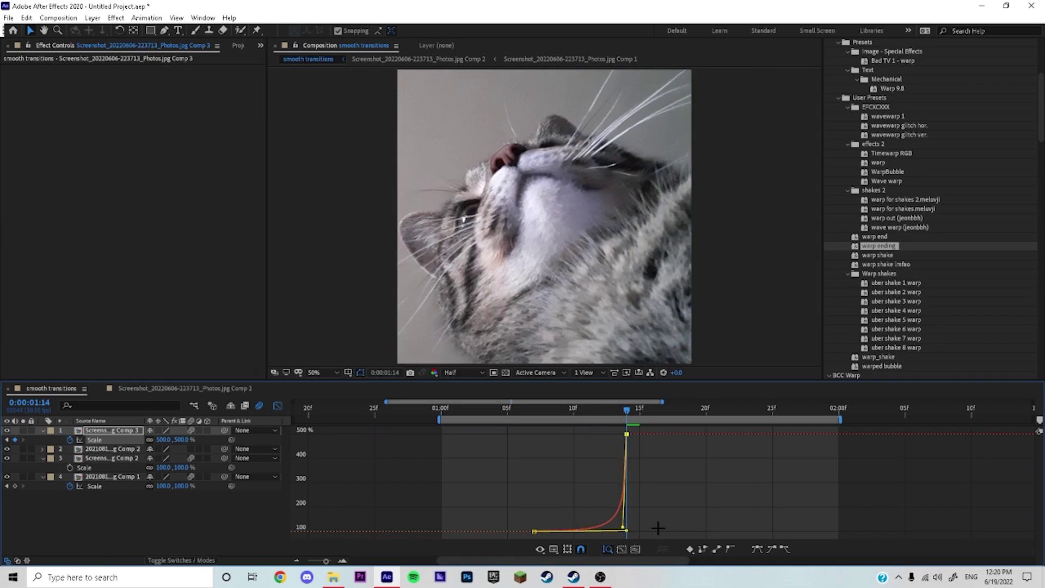
{"action": "left_click_drag", "start_coordinate": [553, 418], "coordinate": [494, 419]}
{"action": "left_click", "coordinate": [278, 405]}
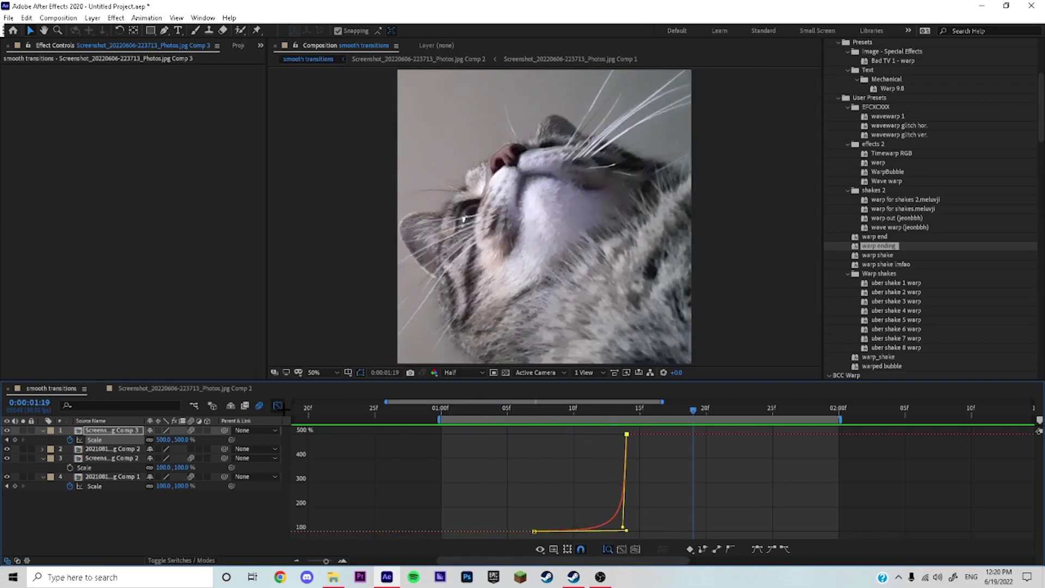
{"action": "mouse_move", "coordinate": [629, 422]}
{"action": "left_mouse_down"}
{"action": "mouse_move", "coordinate": [576, 422]}
{"action": "mouse_move", "coordinate": [629, 434]}
{"action": "left_mouse_up"}
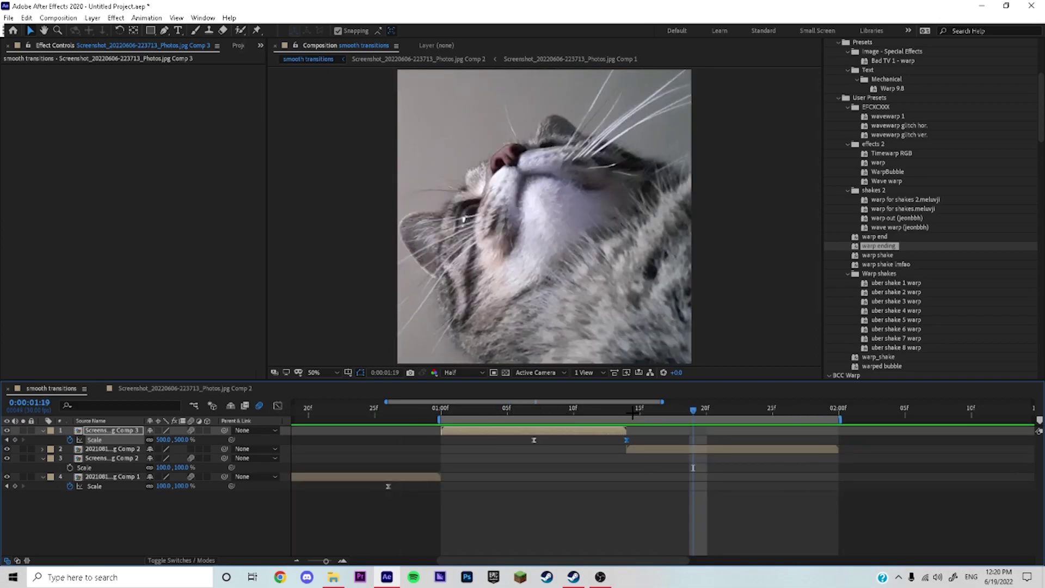
- Apply the "motion tile yeet" preset to the clip starting at 1:14 and set its output width and height to 500
{"action": "left_click", "coordinate": [632, 415]}
{"action": "left_click", "coordinate": [225, 449]}
{"action": "key", "text": "s"}
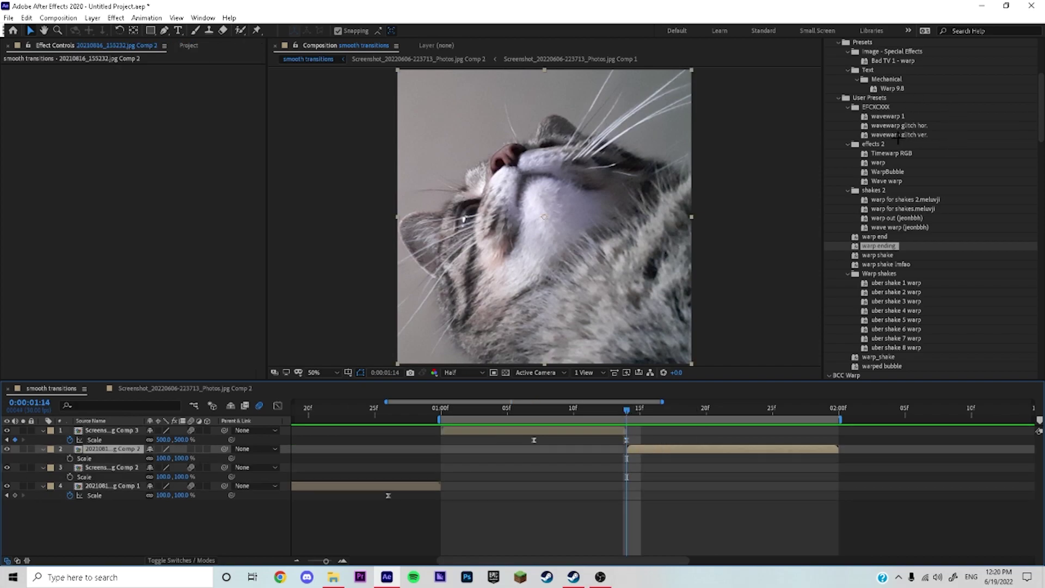
{"action": "scroll", "coordinate": [898, 138], "scroll_direction": "up", "scroll_amount": 3}
{"action": "left_click_drag", "start_coordinate": [854, 191], "coordinate": [782, 208]}
{"action": "type", "text": "motion"}
{"action": "left_click_drag", "start_coordinate": [883, 249], "coordinate": [676, 451]}
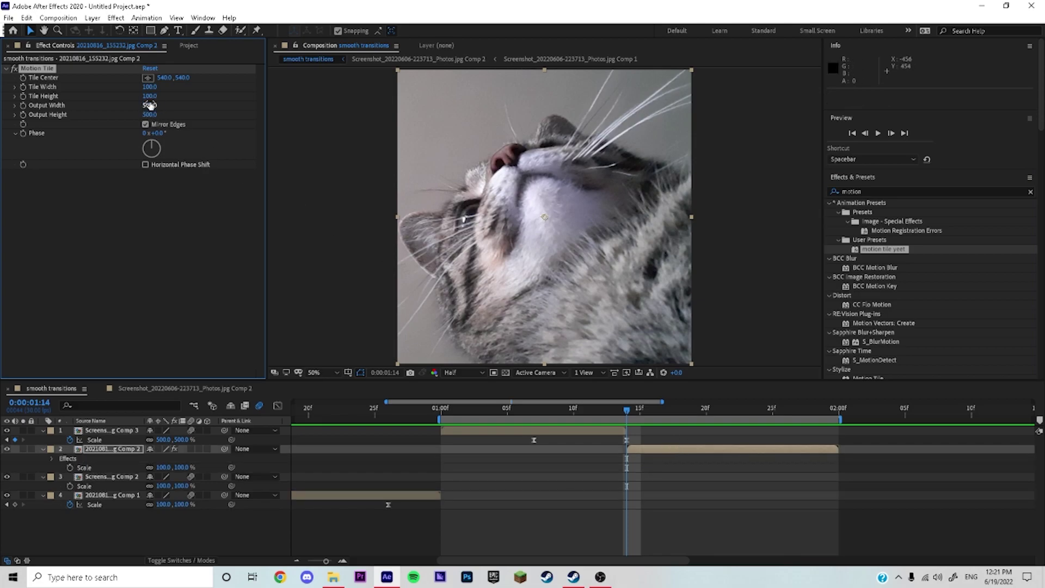
- Keyframe the Scale of the clip starting at 1:14 from 20% at 1:14 to 100% at 1:23
{"action": "left_click", "coordinate": [127, 450]}
{"action": "key", "text": "s"}
{"action": "key", "text": "s"}
{"action": "left_click_drag", "start_coordinate": [163, 459], "coordinate": [126, 461]}
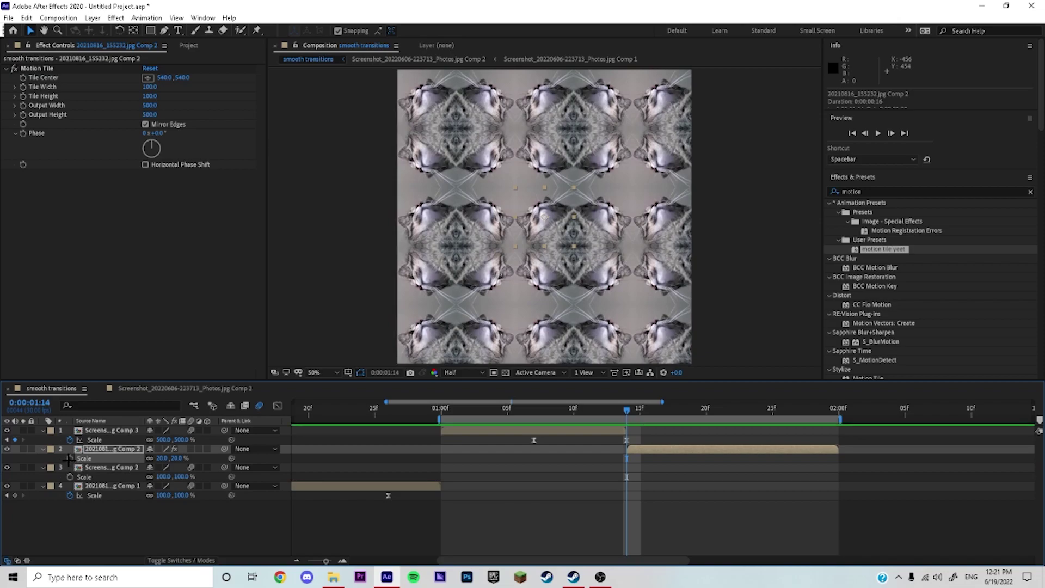
{"action": "left_click", "coordinate": [745, 409]}
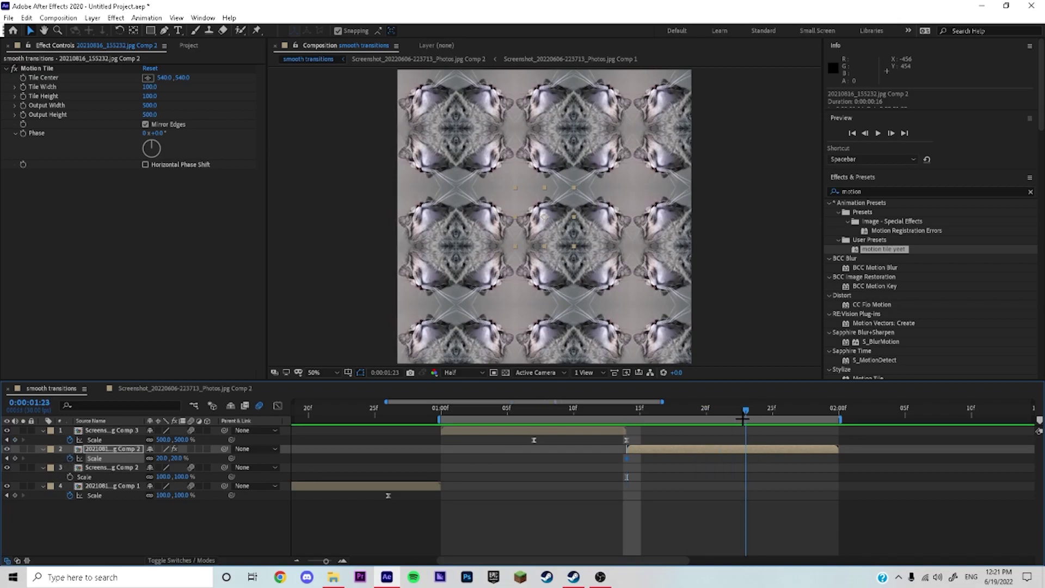
{"action": "type", "text": "100"}
{"action": "key", "text": "Return"}
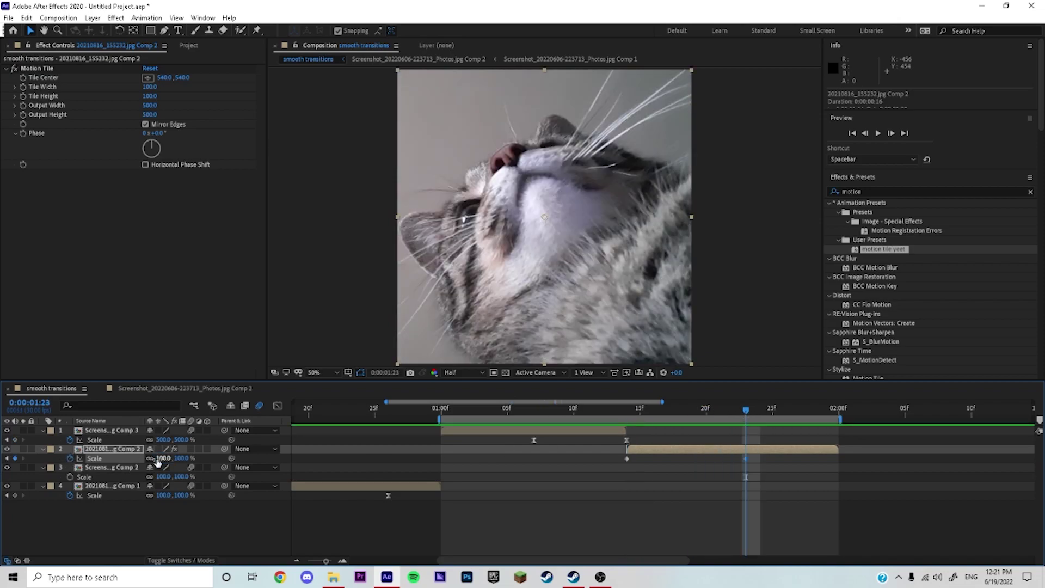
- Easy-ease both scale keyframes and stretch their handles into a steep rise at 1:14 that levels off gradually toward 1:23
{"action": "left_click", "coordinate": [278, 405]}
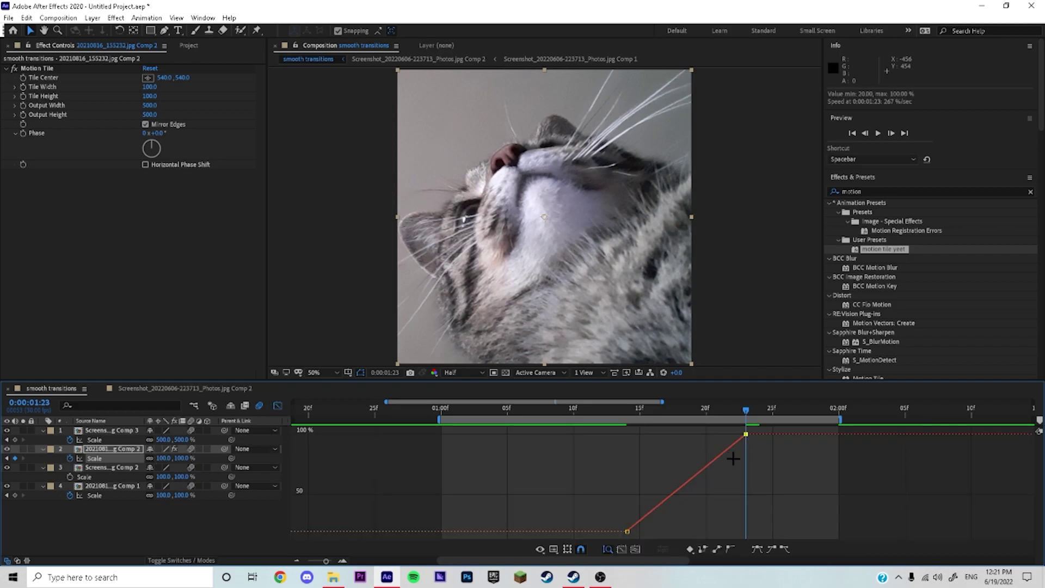
{"action": "key", "text": "F9"}
{"action": "left_click_drag", "start_coordinate": [705, 435], "coordinate": [593, 420]}
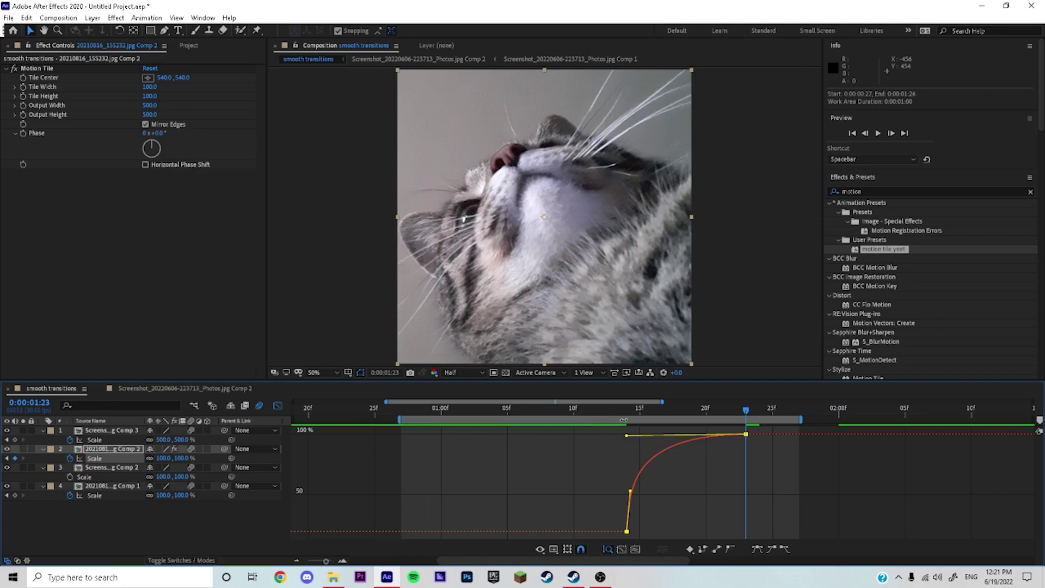
{"action": "left_click_drag", "start_coordinate": [630, 492], "coordinate": [611, 436]}
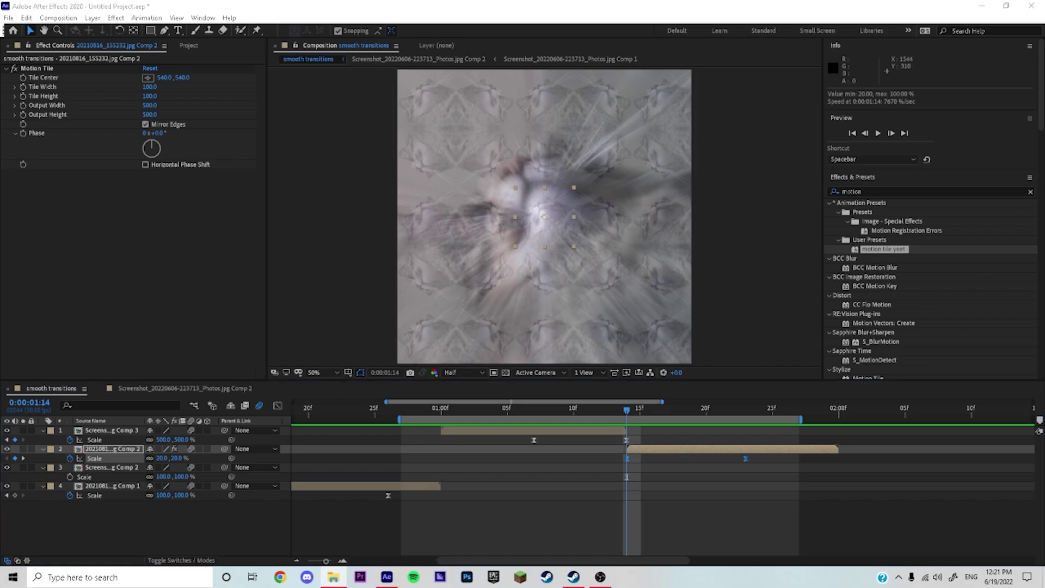
- Move the second clip's first scale keyframe to 1:13 and set its Scale to 0%
{"action": "left_click", "coordinate": [639, 457]}
{"action": "left_click_drag", "start_coordinate": [626, 458], "coordinate": [614, 459]}
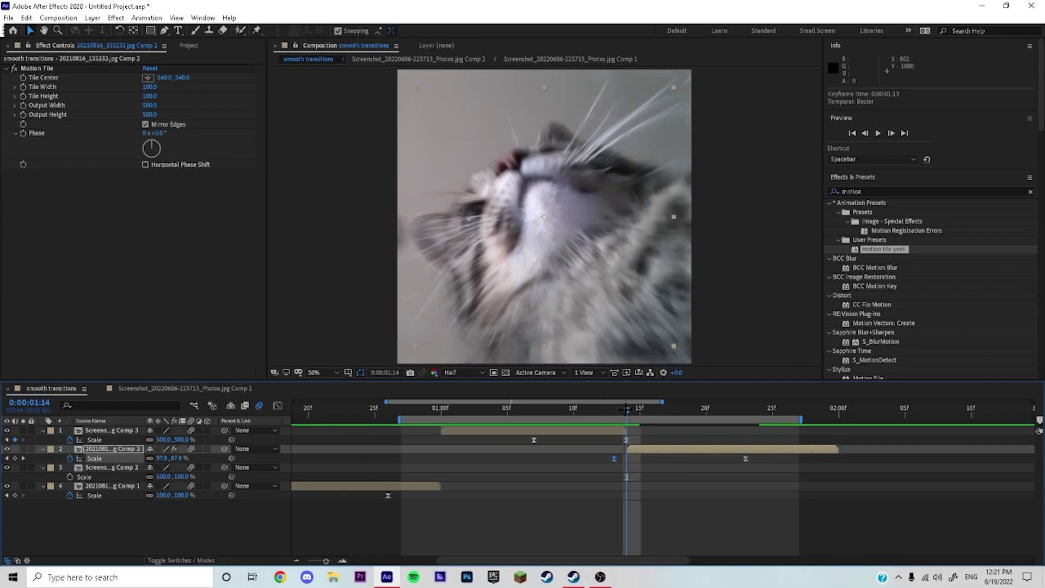
{"action": "left_click_drag", "start_coordinate": [625, 410], "coordinate": [614, 412]}
{"action": "left_click_drag", "start_coordinate": [158, 458], "coordinate": [162, 458]}
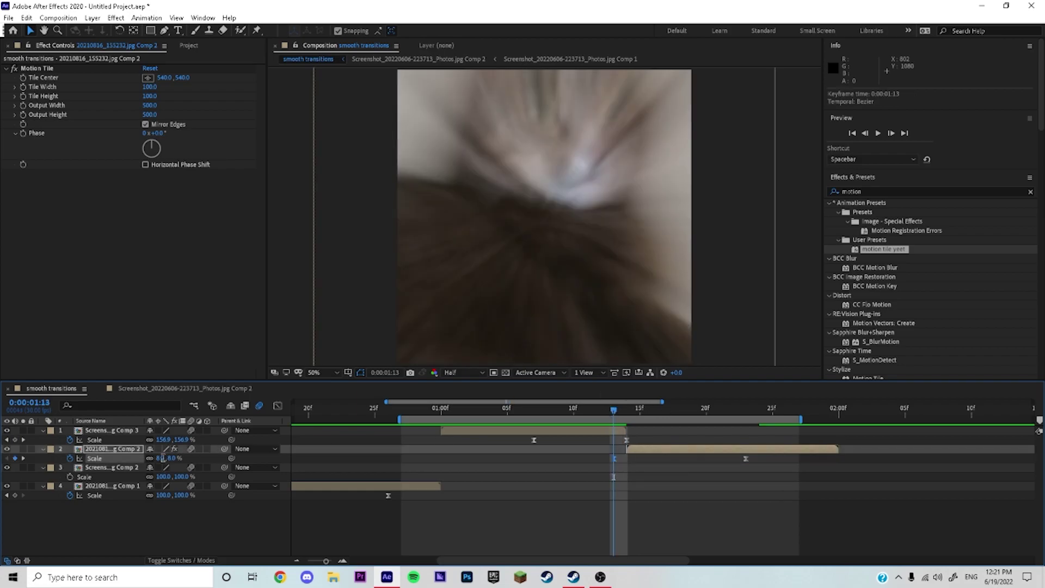
- Check the adjusted scale curve, preview the zoom-in transition, and return to the layer bar view
{"action": "left_click", "coordinate": [277, 406]}
{"action": "key", "text": "Page_Down"}
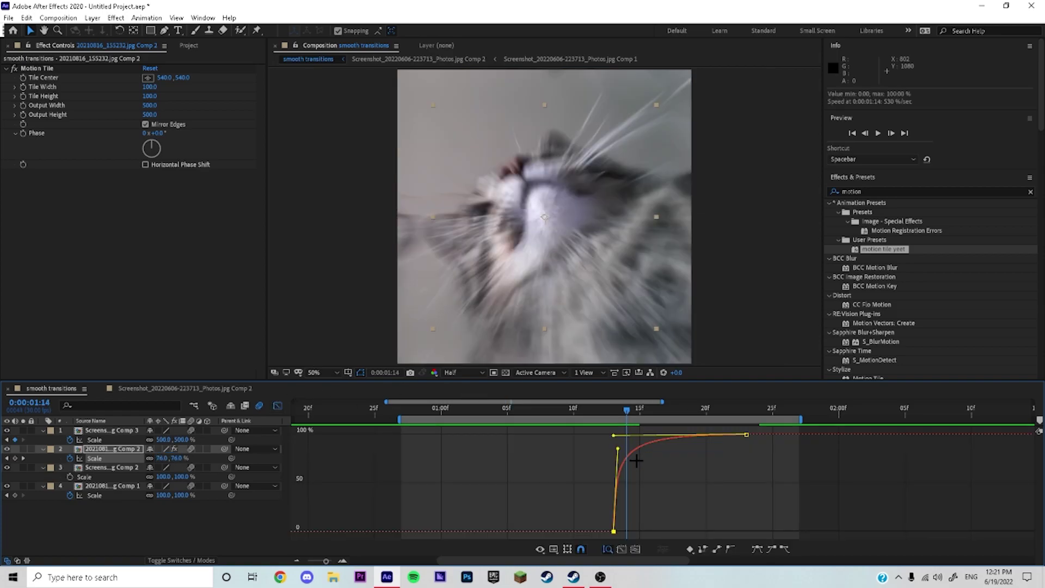
{"action": "key", "text": "space"}
{"action": "key", "text": "shift+F3"}
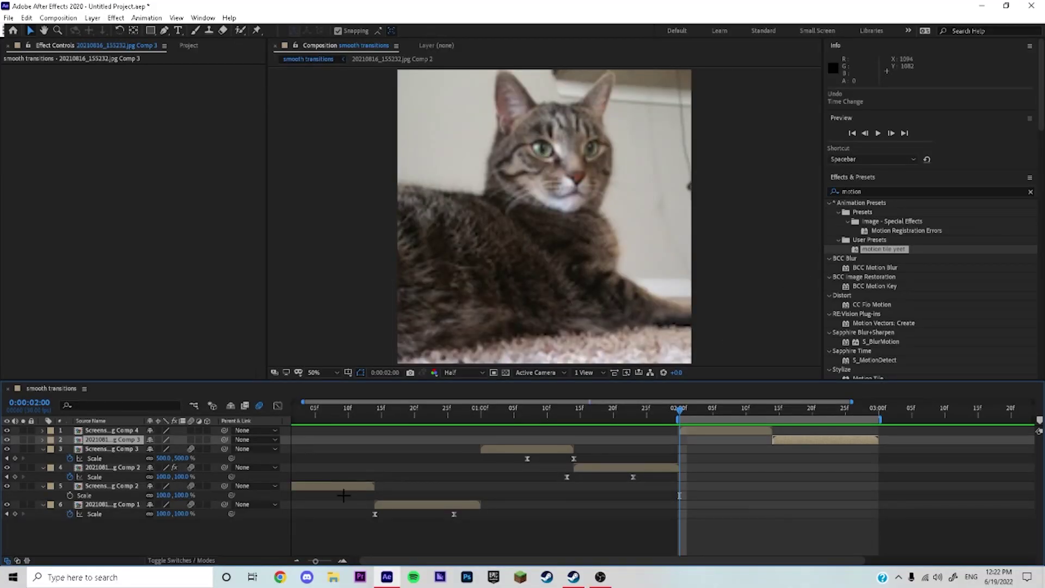
- Keyframe the Rotation of the clip starting at 2:00 from 0° at 2:06 to 180° at 2:13
{"action": "left_click_drag", "start_coordinate": [347, 407], "coordinate": [463, 407]}
{"action": "left_click", "coordinate": [332, 560]}
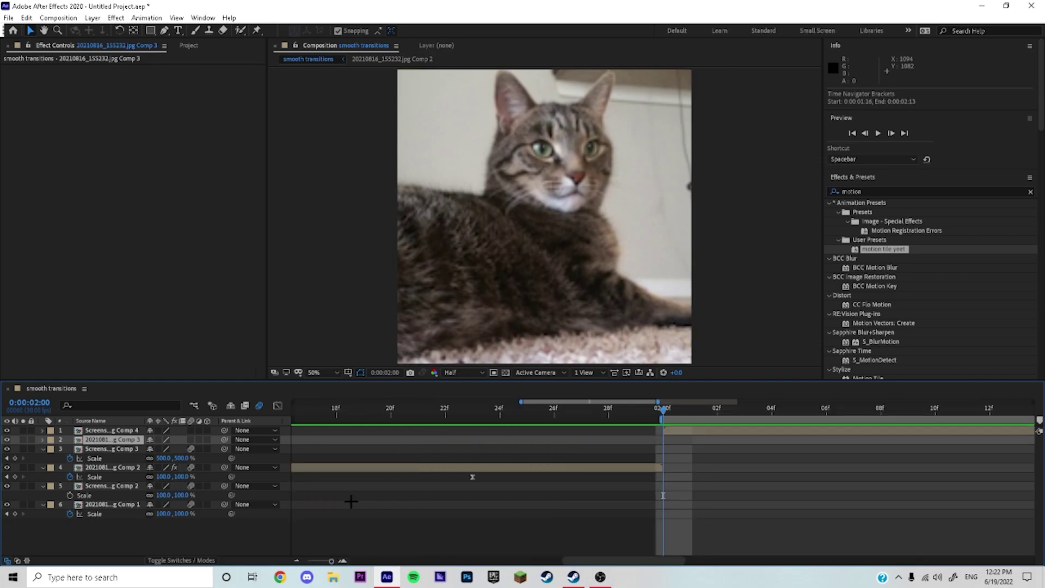
{"action": "left_click", "coordinate": [298, 559]}
{"action": "left_click", "coordinate": [297, 559]}
{"action": "left_click_drag", "start_coordinate": [601, 402], "coordinate": [685, 402]}
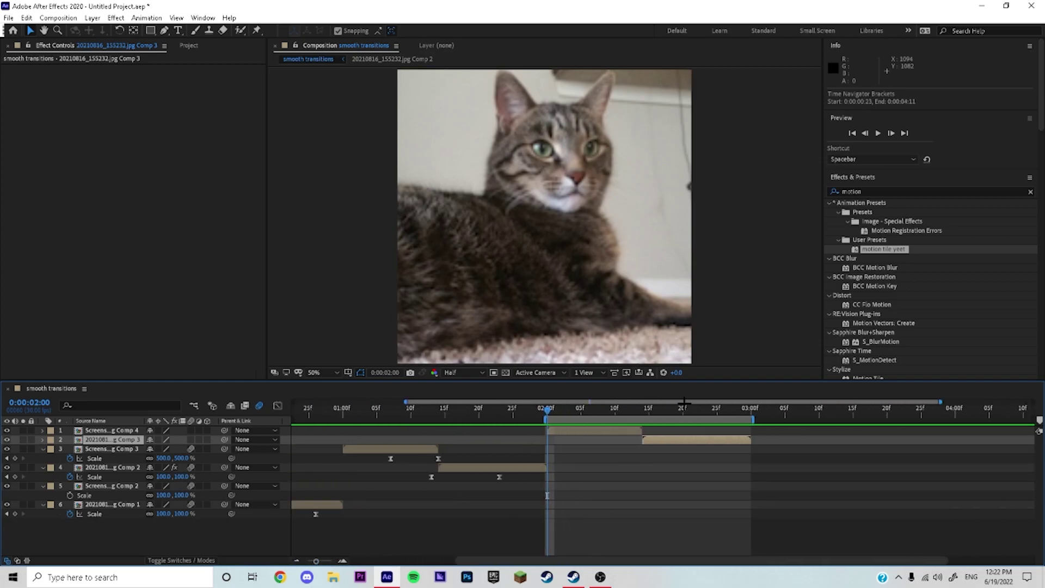
{"action": "left_click", "coordinate": [342, 560]}
{"action": "left_click", "coordinate": [588, 429]}
{"action": "key", "text": "r"}
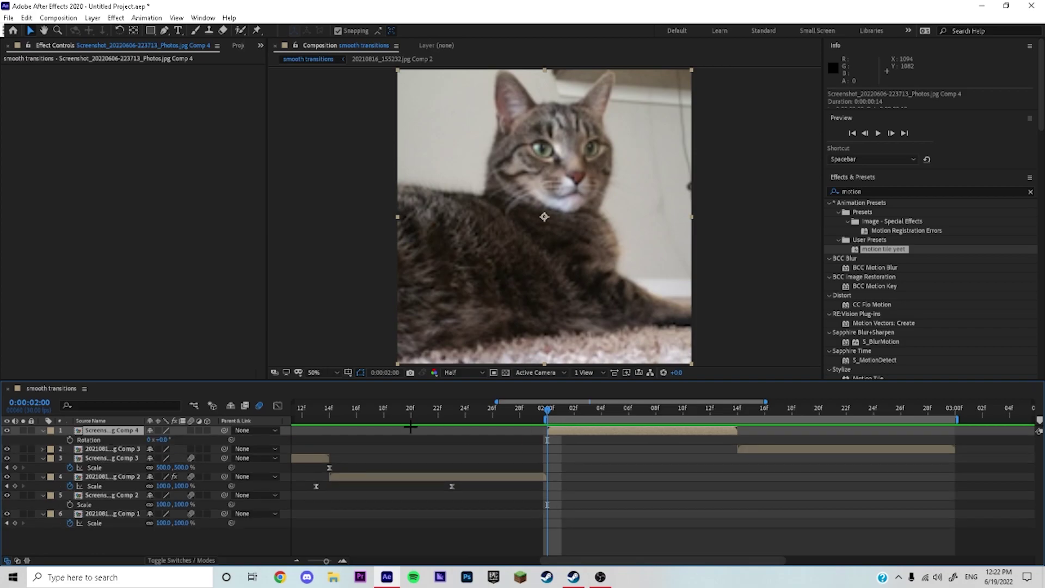
{"action": "left_click", "coordinate": [70, 439]}
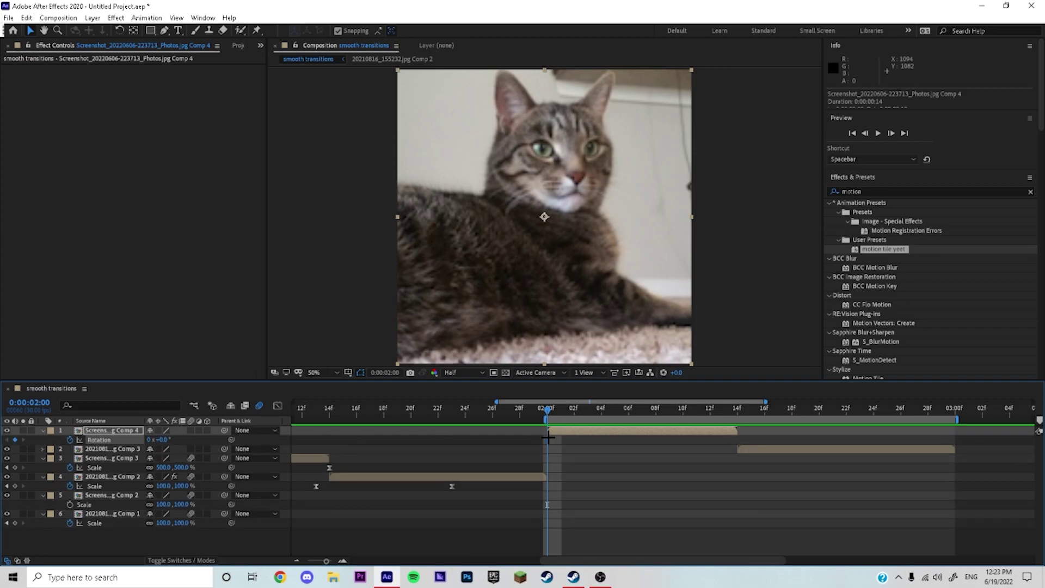
{"action": "left_click_drag", "start_coordinate": [547, 439], "coordinate": [724, 414]}
{"action": "left_click_drag", "start_coordinate": [601, 440], "coordinate": [625, 441]}
{"action": "left_click_drag", "start_coordinate": [162, 443], "coordinate": [64, 444]}
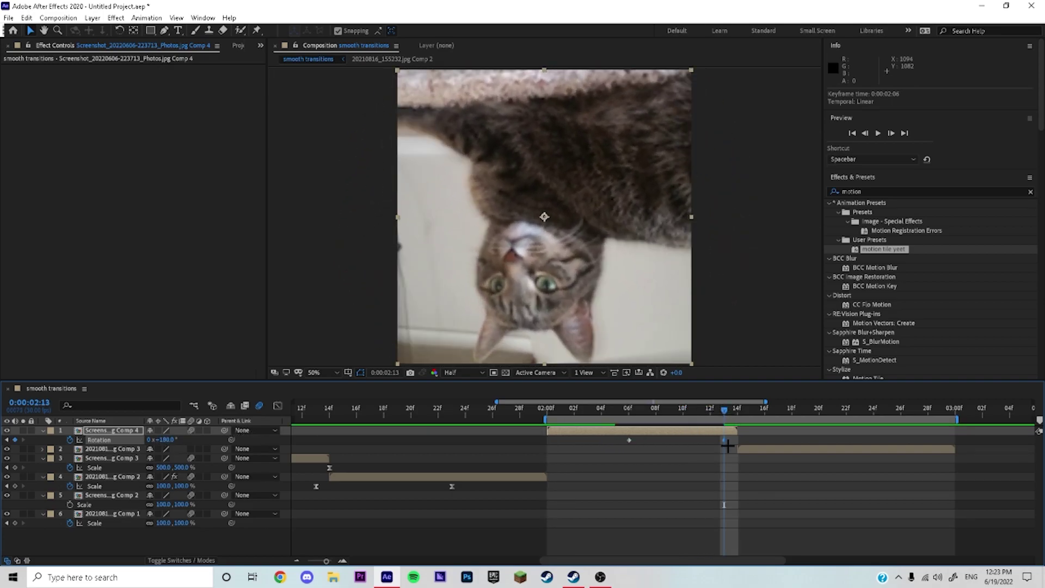
- Move the 180° keyframe to 2:14, easy-ease the rotation, and bend its curve into a slow start with a steep finish
{"action": "left_click", "coordinate": [728, 438]}
{"action": "left_click_drag", "start_coordinate": [724, 439], "coordinate": [599, 436]}
{"action": "key", "text": "F9"}
{"action": "key", "text": "shift+F3"}
{"action": "left_click_drag", "start_coordinate": [702, 437], "coordinate": [733, 520]}
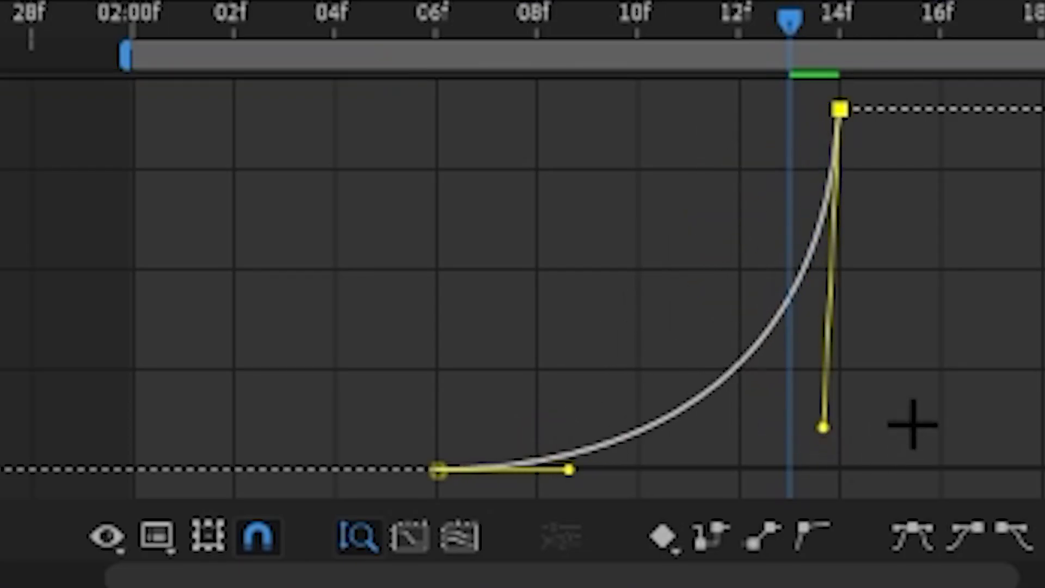
{"action": "left_click_drag", "start_coordinate": [666, 533], "coordinate": [740, 527]}
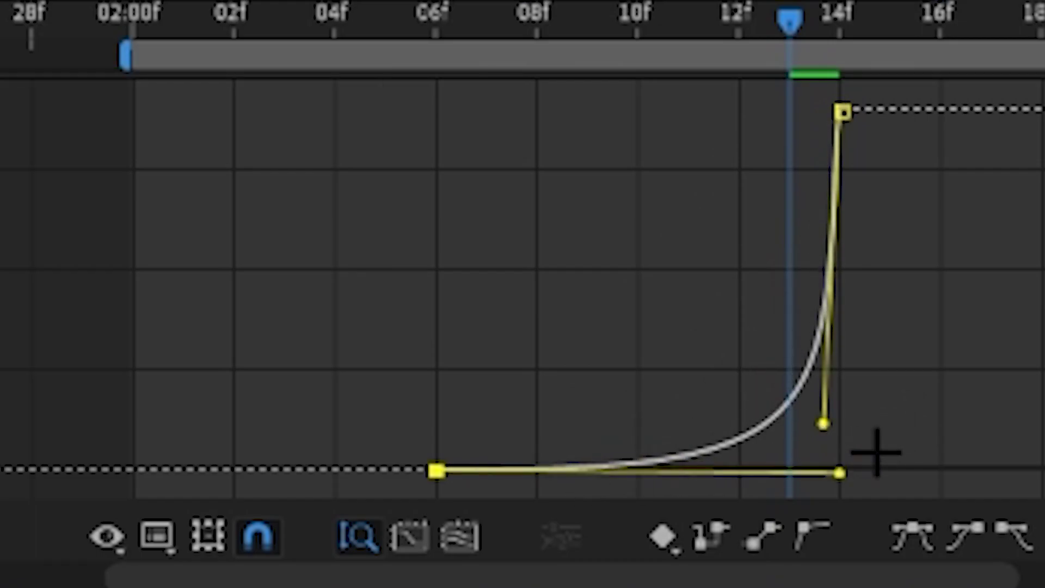
{"action": "key", "text": "shift+F3"}
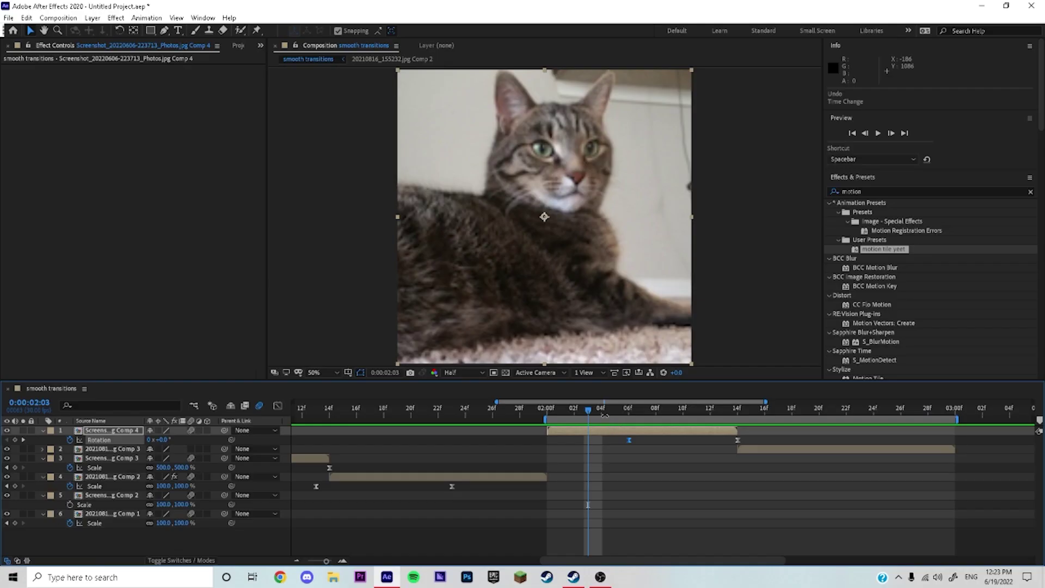
- Apply the "motion tile yeet" preset to the clip starting at 2:00, set output width and height to 200, and preview the spin
{"action": "left_click_drag", "start_coordinate": [873, 249], "coordinate": [617, 430]}
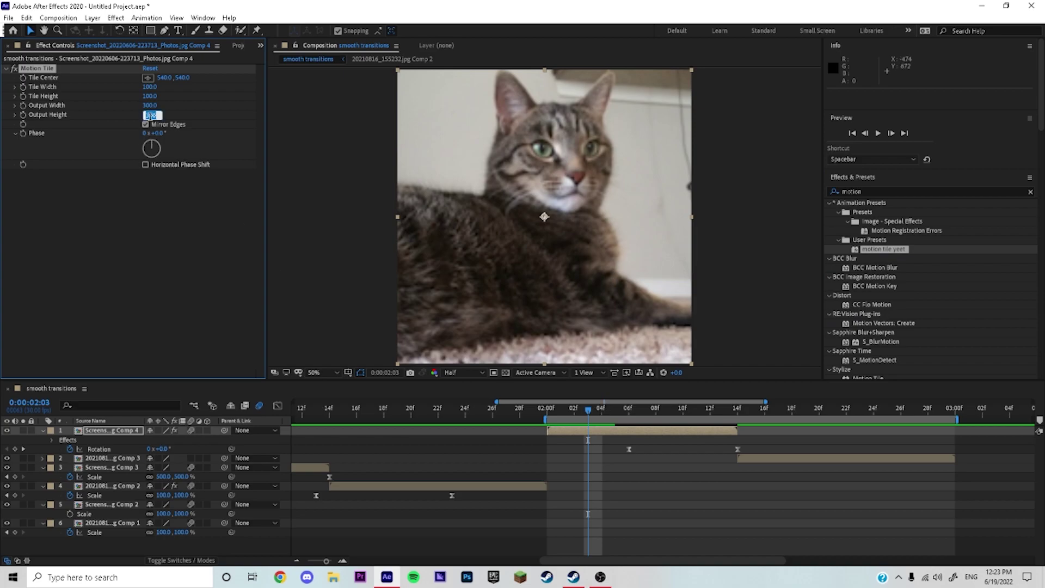
{"action": "left_click", "coordinate": [153, 110]}
{"action": "left_click", "coordinate": [154, 105]}
{"action": "mouse_move", "coordinate": [588, 408]}
{"action": "left_mouse_down"}
{"action": "mouse_move", "coordinate": [725, 408]}
{"action": "mouse_move", "coordinate": [587, 424]}
{"action": "left_mouse_up"}
{"action": "key", "text": "space"}
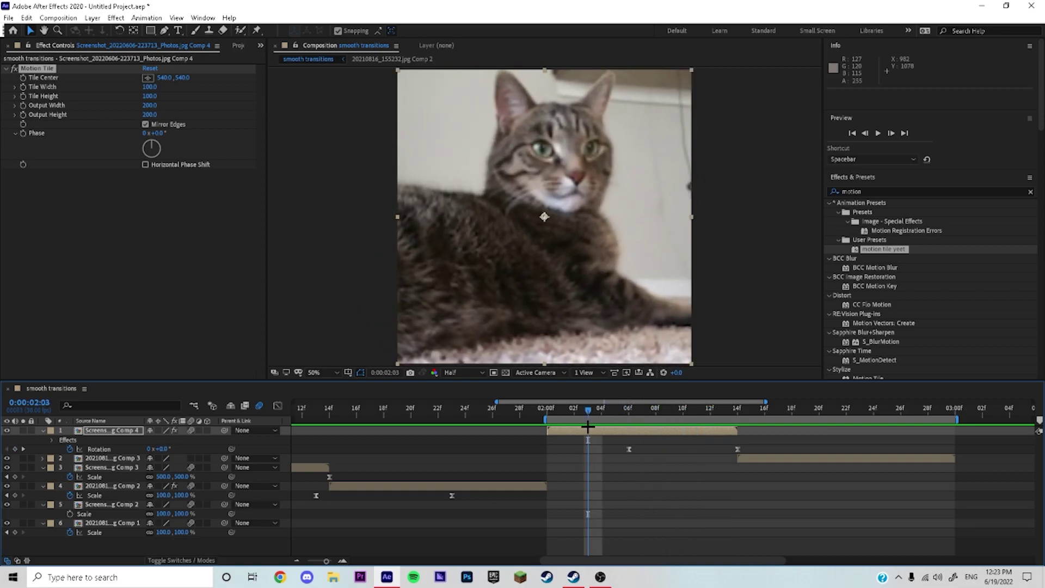
{"action": "key", "text": "space"}
- Apply the "motion tile yeet" preset to the clip starting at 2:14, keeping its 300 output width and height
{"action": "left_click_drag", "start_coordinate": [753, 414], "coordinate": [740, 416]}
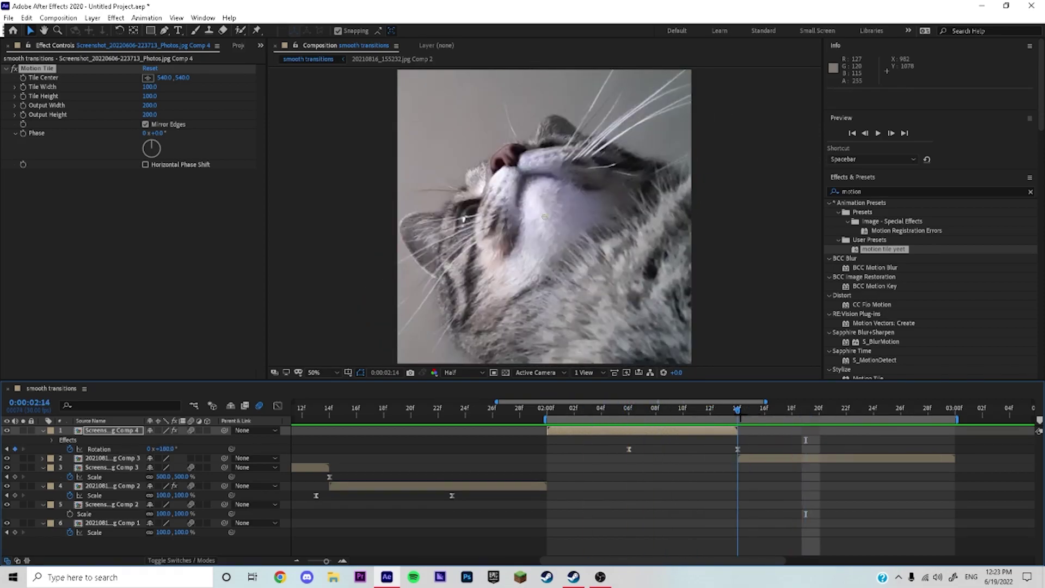
{"action": "left_click", "coordinate": [751, 458]}
{"action": "left_click", "coordinate": [876, 247]}
{"action": "left_click_drag", "start_coordinate": [876, 256], "coordinate": [872, 304]}
{"action": "double_click", "coordinate": [877, 250]}
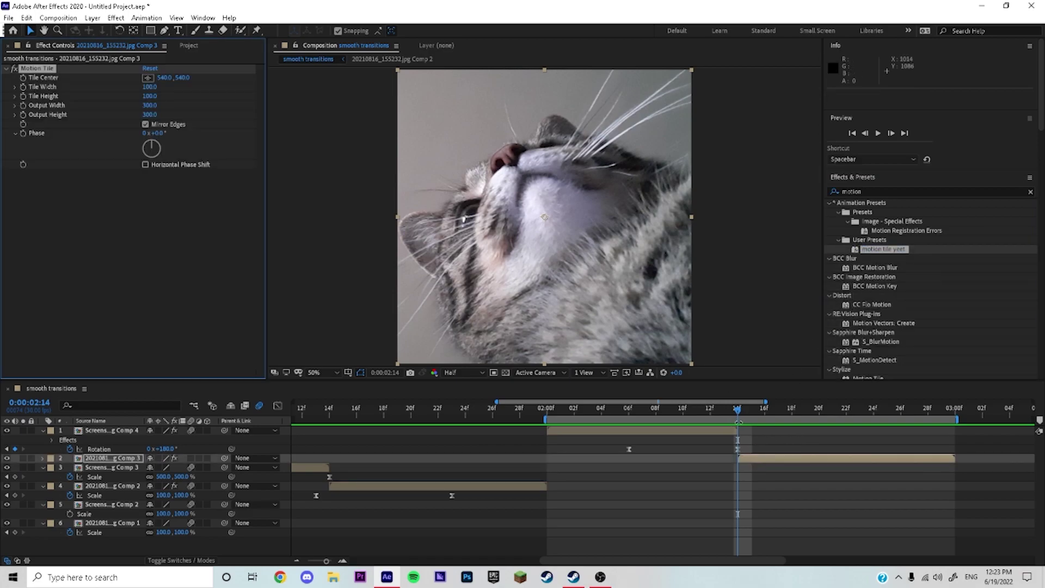
- Keyframe the Rotation of the clip starting at 2:14 from -180° at 2:14 to 0° at 2:23
{"action": "key", "text": "r"}
{"action": "mouse_move", "coordinate": [162, 468]}
{"action": "left_mouse_down"}
{"action": "mouse_move", "coordinate": [113, 496]}
{"action": "mouse_move", "coordinate": [162, 467]}
{"action": "left_mouse_up"}
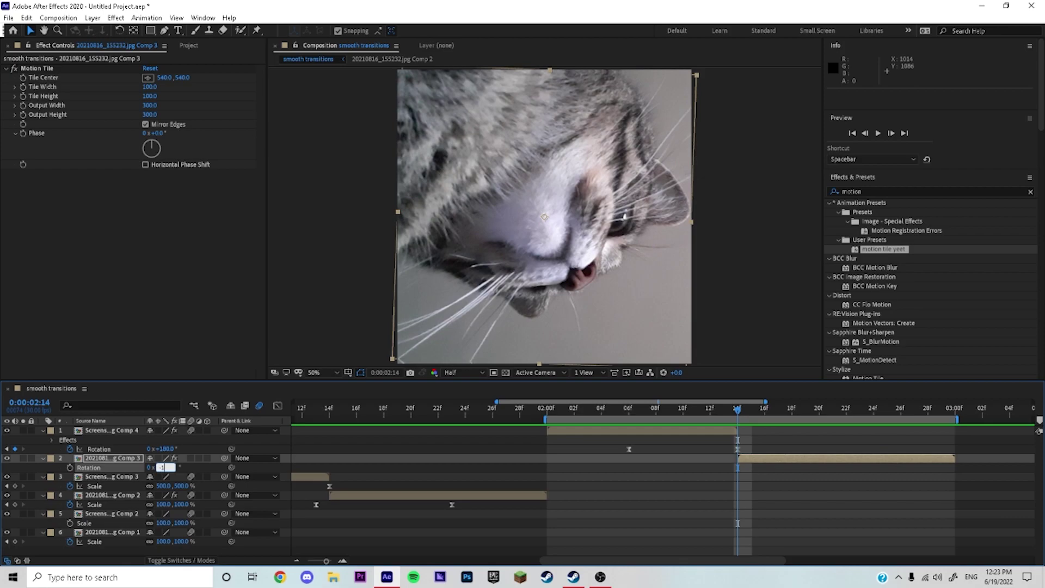
{"action": "key", "text": "Return"}
{"action": "left_click", "coordinate": [136, 431]}
{"action": "left_click", "coordinate": [109, 458]}
{"action": "left_click", "coordinate": [69, 466]}
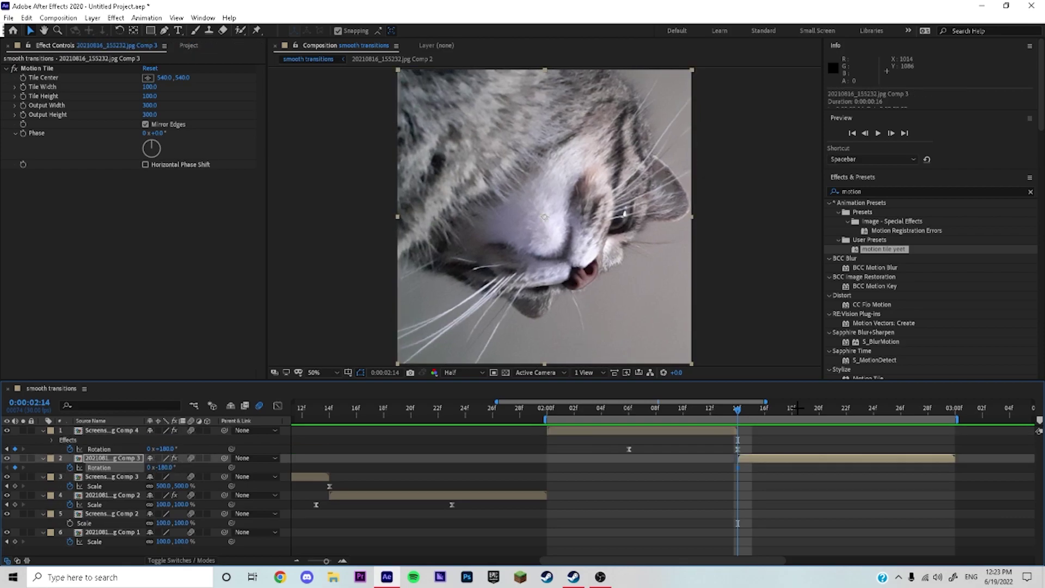
{"action": "left_click_drag", "start_coordinate": [788, 413], "coordinate": [860, 413]}
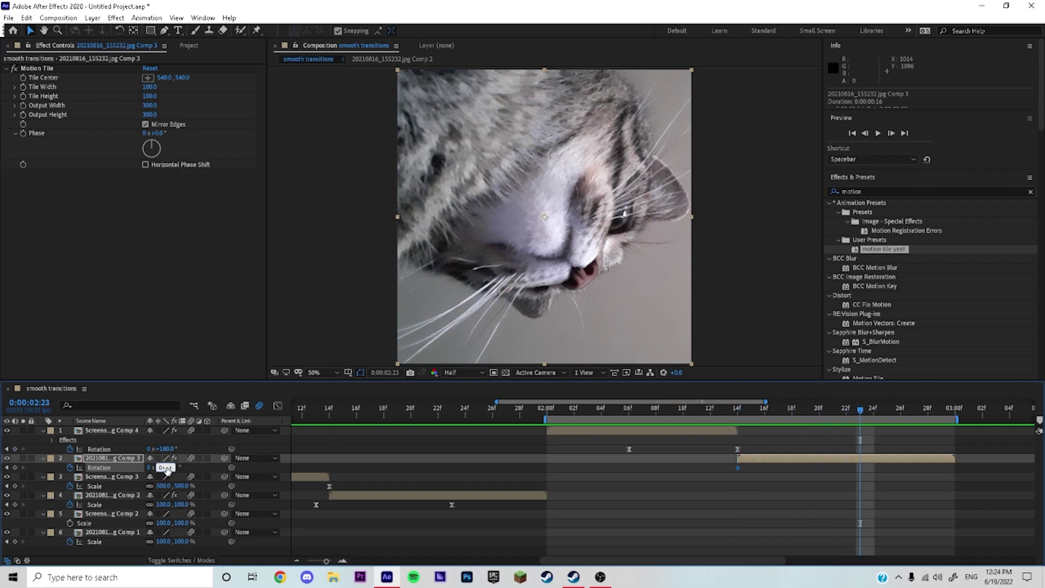
{"action": "key", "text": "Return"}
- Easy-ease both rotation keyframes and shape the curve to rise sharply at 2:14 and flatten out toward 2:23
{"action": "left_click", "coordinate": [278, 405]}
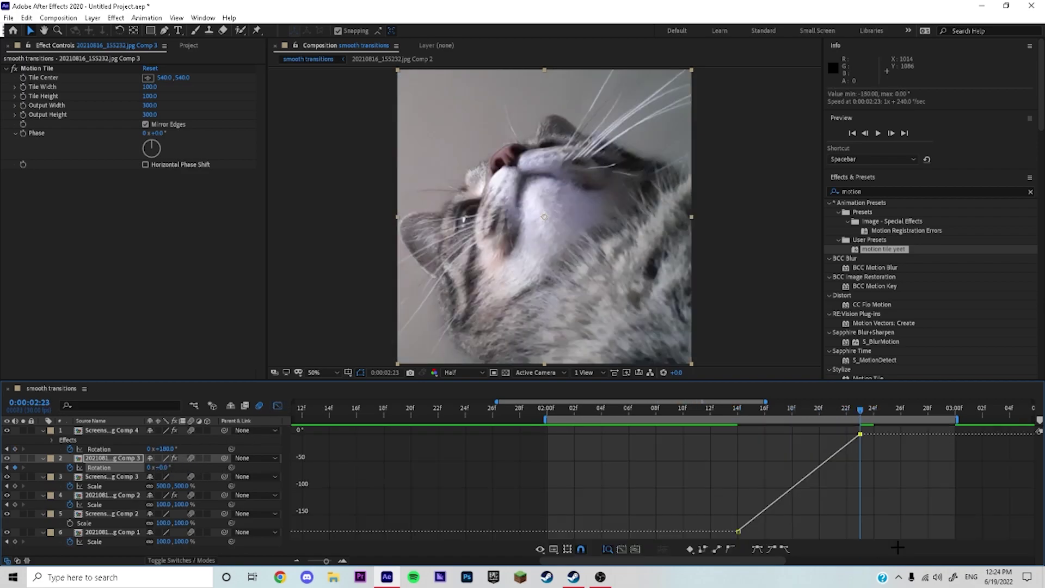
{"action": "left_click", "coordinate": [816, 470]}
{"action": "key", "text": "F9"}
{"action": "left_click_drag", "start_coordinate": [818, 434], "coordinate": [713, 434]}
{"action": "left_click_drag", "start_coordinate": [777, 532], "coordinate": [688, 445]}
{"action": "left_click", "coordinate": [736, 415]}
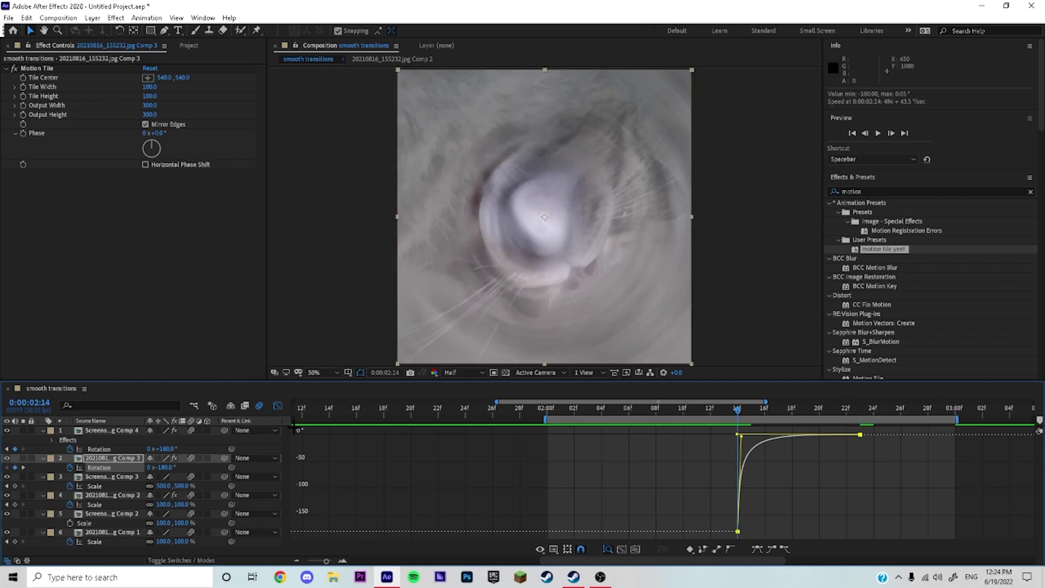
- Move the clip's first rotation keyframe to 2:13, set it to -280°, and preview the rotation transition
{"action": "key", "text": "shift+F3"}
{"action": "left_click_drag", "start_coordinate": [738, 468], "coordinate": [724, 468]}
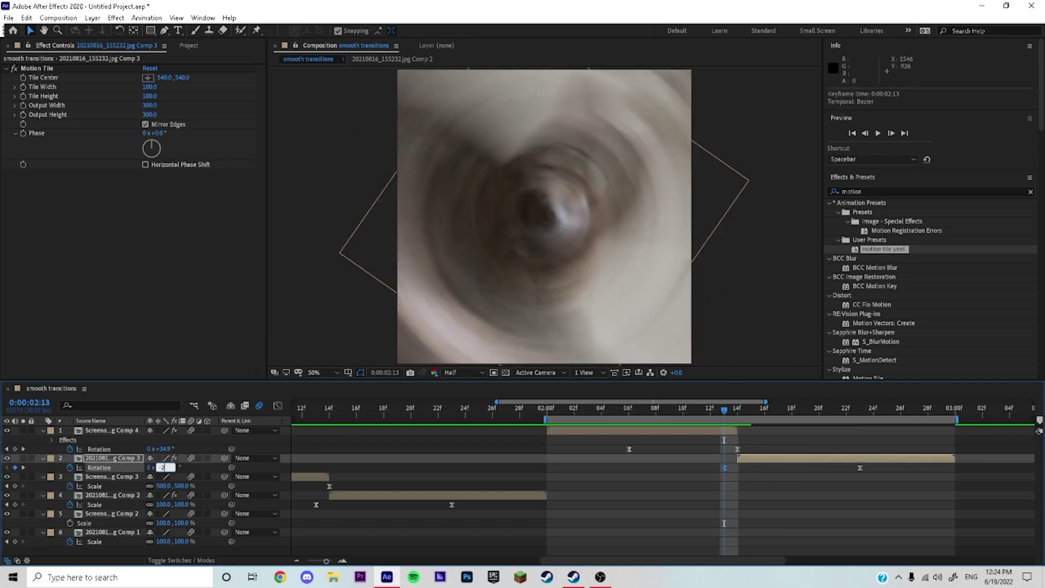
{"action": "left_click", "coordinate": [642, 413]}
{"action": "key", "text": "space"}
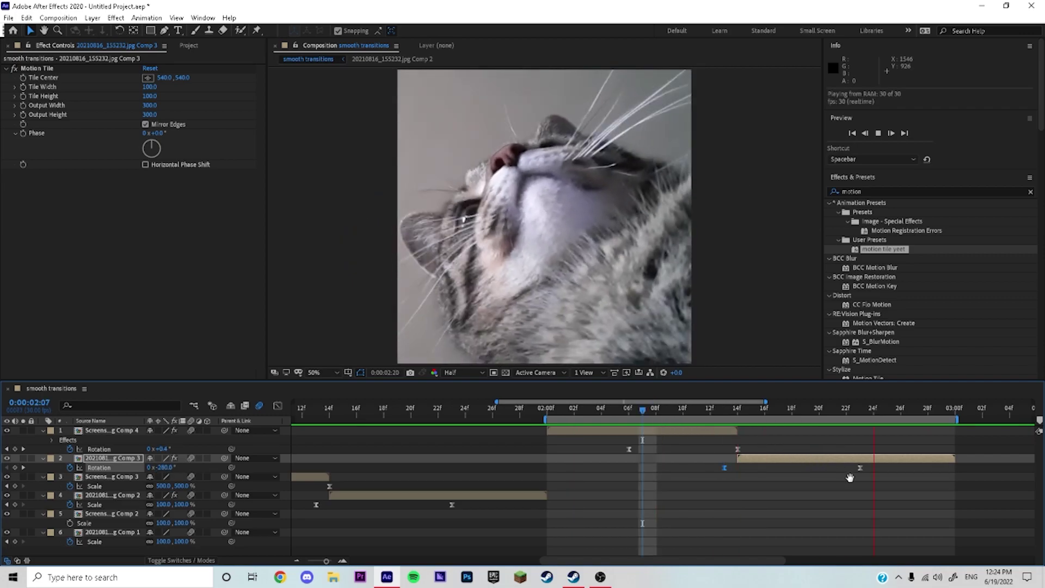
{"action": "key", "text": "space"}
- Move the ending rotation keyframe to 2:24, raise the 2:13 handle to sharpen the start, and preview the rotation
{"action": "left_click_drag", "start_coordinate": [859, 468], "coordinate": [873, 467]}
{"action": "left_click", "coordinate": [277, 405]}
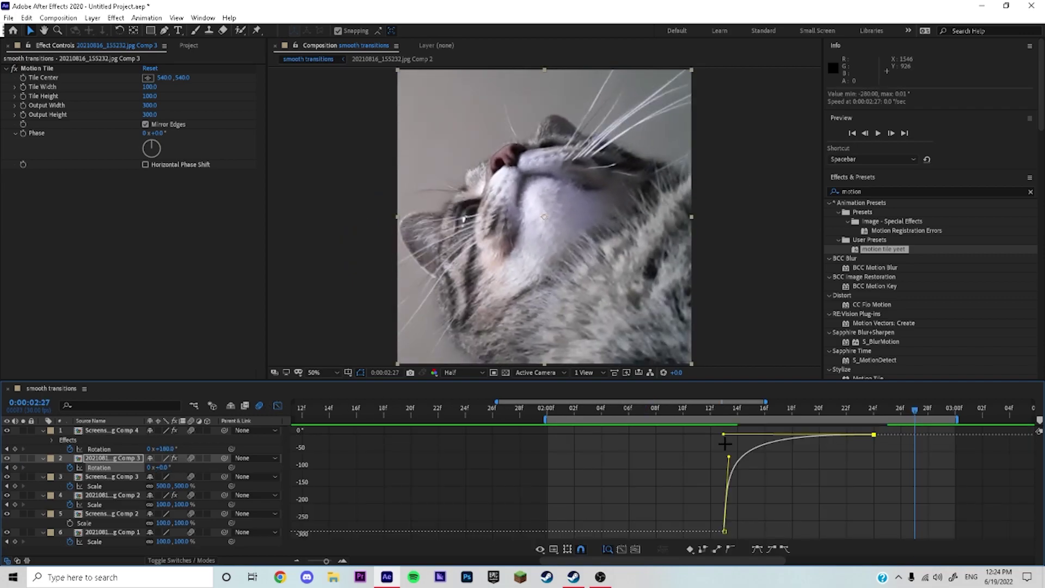
{"action": "key", "text": "space"}
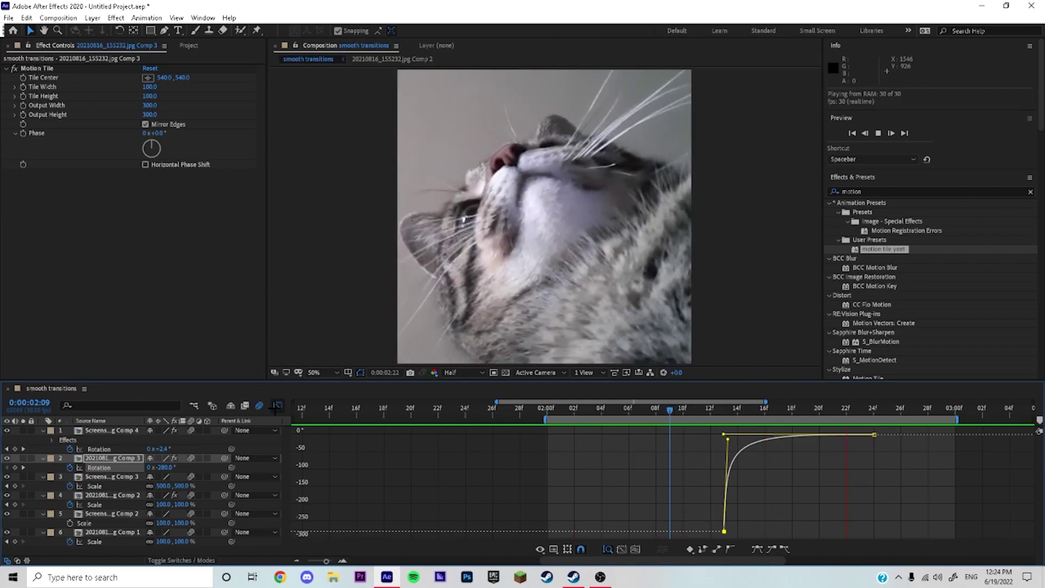
{"action": "key", "text": "shift+F3"}
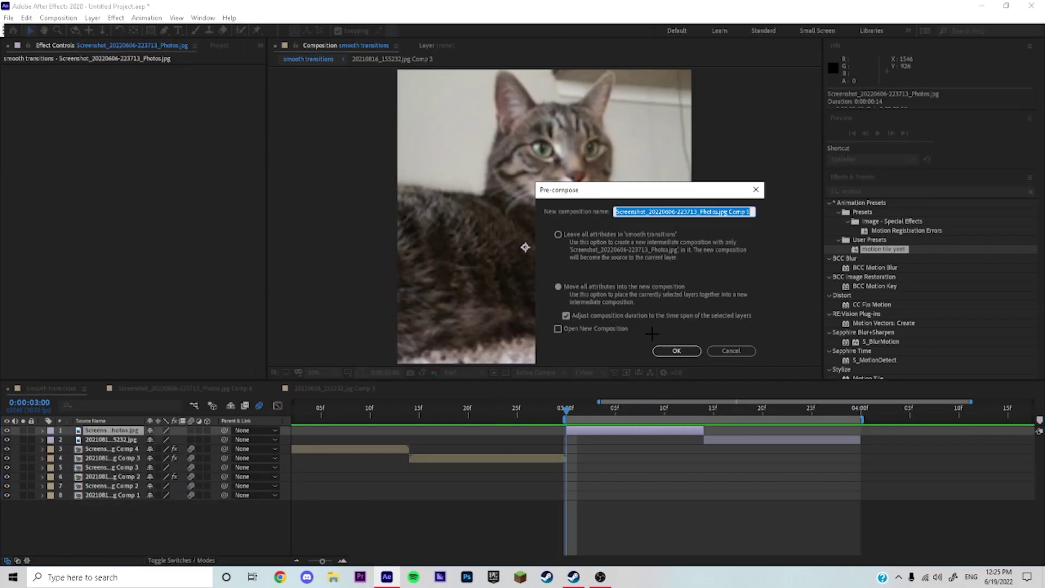
- Pre-compose the photo layer starting at 3:00, moving all attributes and matching the composition duration to the layer's time span
{"action": "key", "text": "Return"}
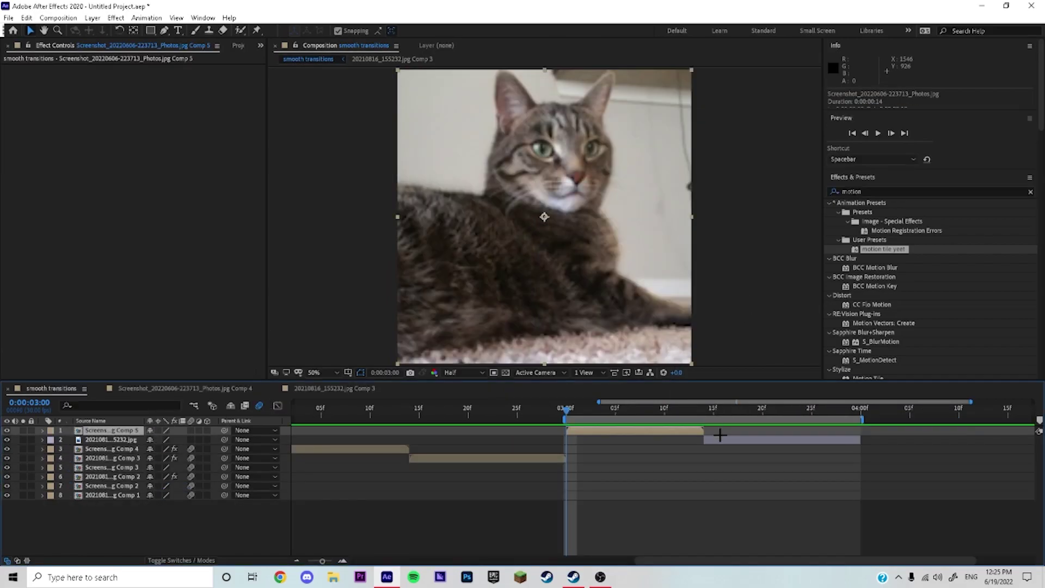
- Pre-compose the photo layer starting at 3:14
{"action": "right_click", "coordinate": [720, 441]}
{"action": "left_click", "coordinate": [732, 382]}
{"action": "left_click", "coordinate": [677, 350]}
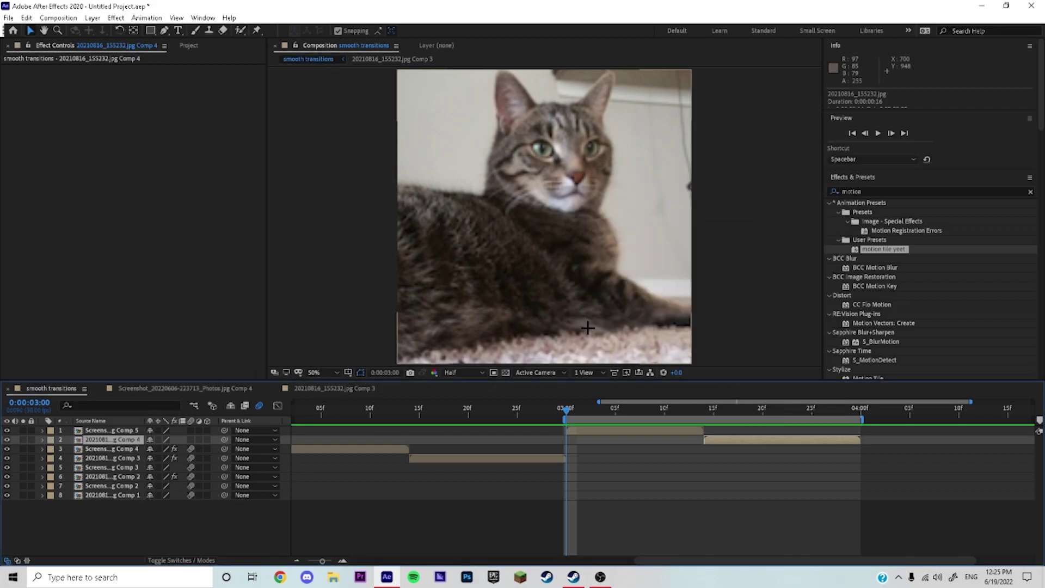
- Apply the "motion tile yeet" preset to the clip starting at 3:00
{"action": "left_click_drag", "start_coordinate": [888, 249], "coordinate": [588, 429]}
{"action": "left_click", "coordinate": [148, 114]}
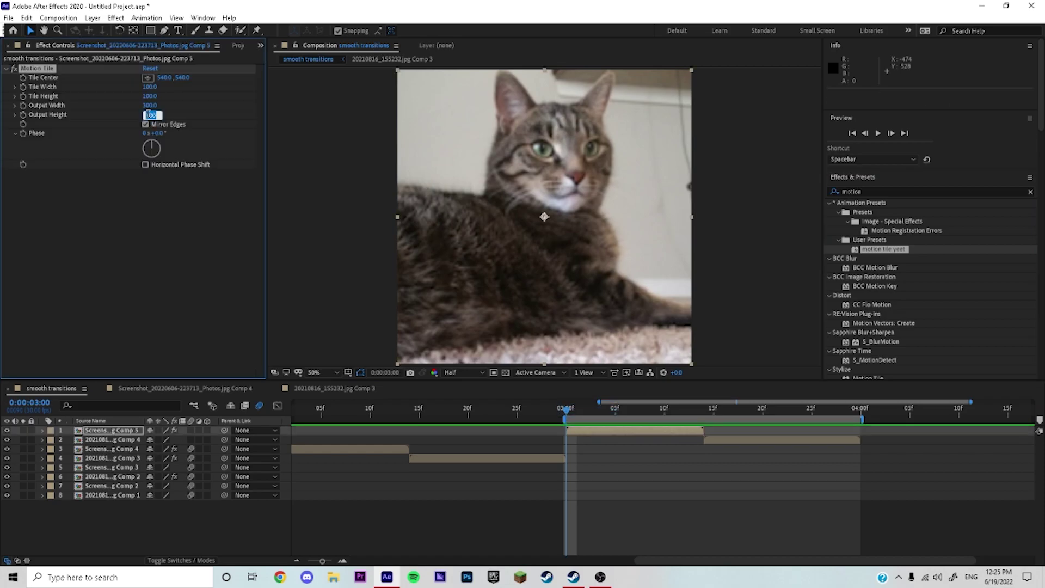
{"action": "left_click", "coordinate": [190, 133]}
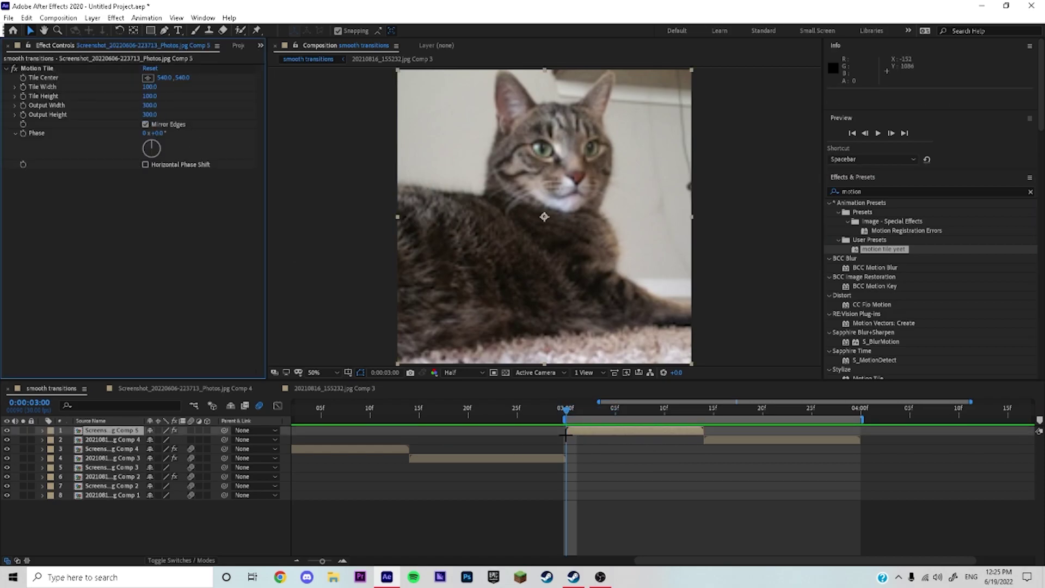
- Separate the 3:00 clip's Position into X and Y dimensions
{"action": "key", "text": "p"}
{"action": "left_click", "coordinate": [83, 439]}
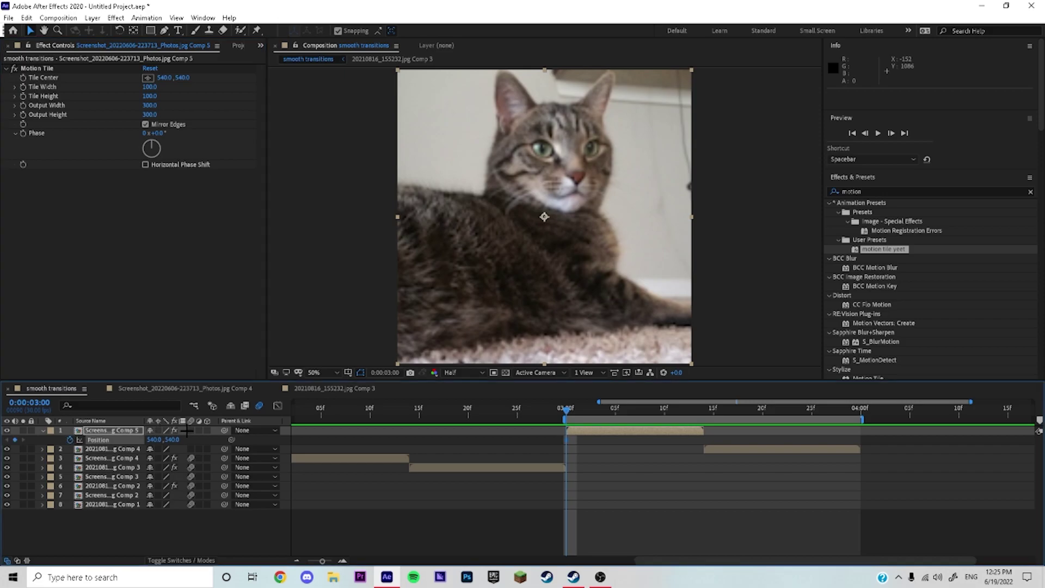
{"action": "right_click", "coordinate": [125, 438]}
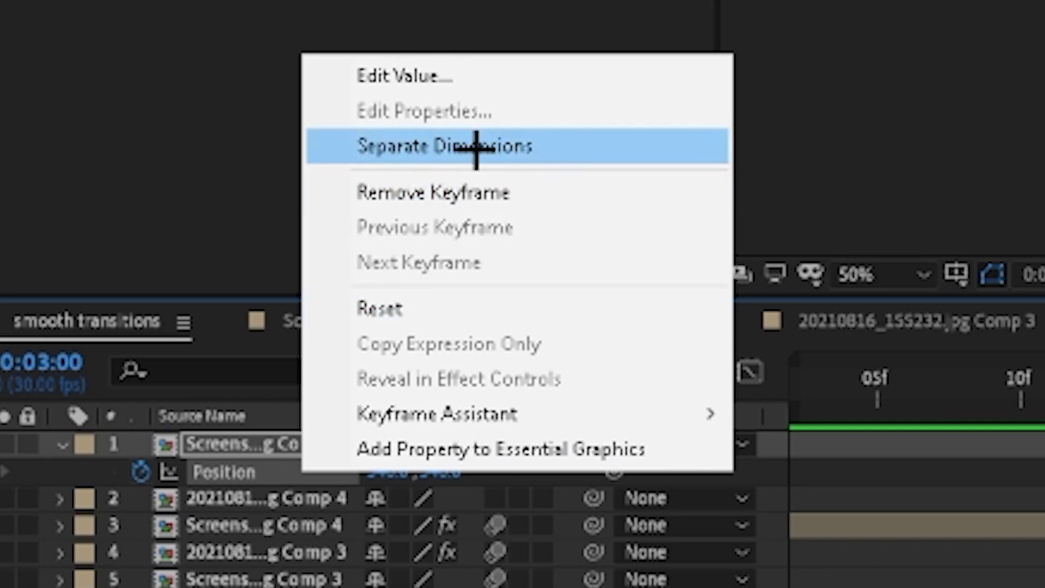
{"action": "left_click", "coordinate": [627, 150]}
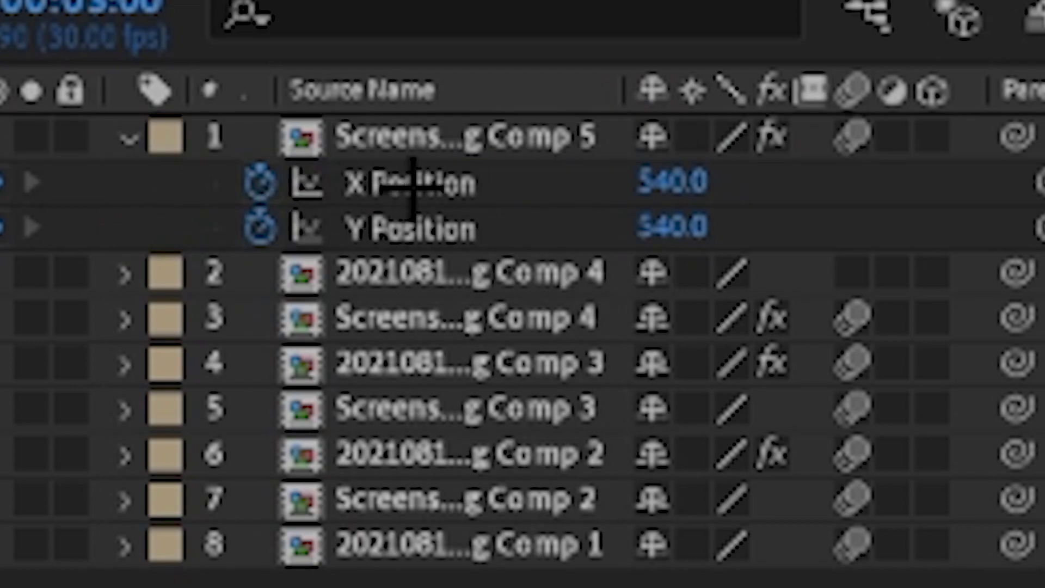
{"action": "left_click", "coordinate": [413, 185]}
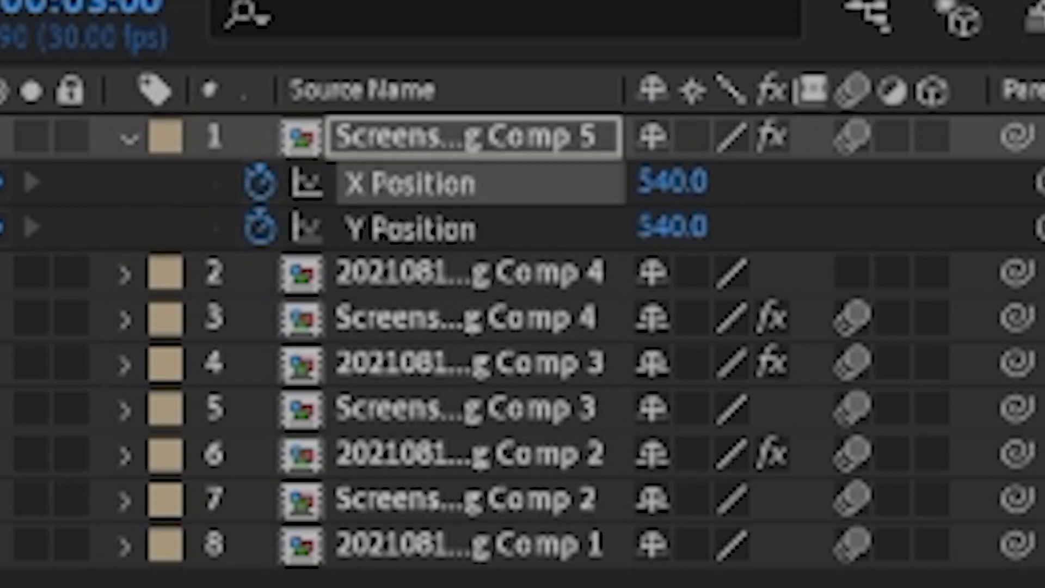
{"action": "left_click", "coordinate": [371, 228]}
- Place the clip's starting X Position keyframe at 3:05 and lower X Position to -523 at 3:12
{"action": "left_click_drag", "start_coordinate": [163, 365], "coordinate": [373, 423]}
{"action": "left_click_drag", "start_coordinate": [420, 236], "coordinate": [636, 236]}
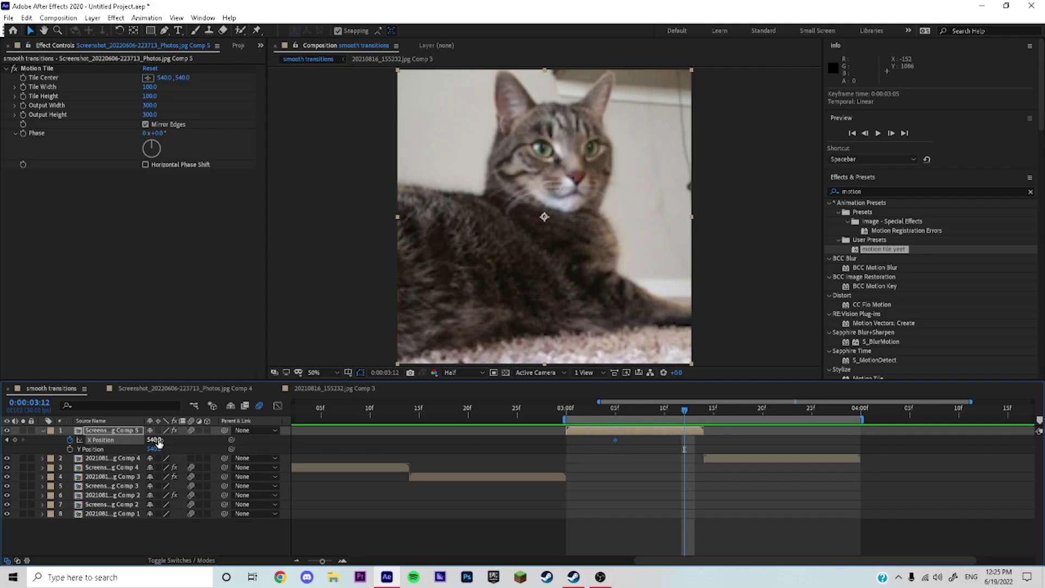
{"action": "left_click_drag", "start_coordinate": [154, 439], "coordinate": [128, 440]}
- Easy-ease both X Position keyframes, shape the curve to stay flat and drop steeply at 3:14, and preview the slide
{"action": "left_click_drag", "start_coordinate": [684, 439], "coordinate": [568, 446]}
{"action": "key", "text": "F9"}
{"action": "left_click", "coordinate": [277, 405]}
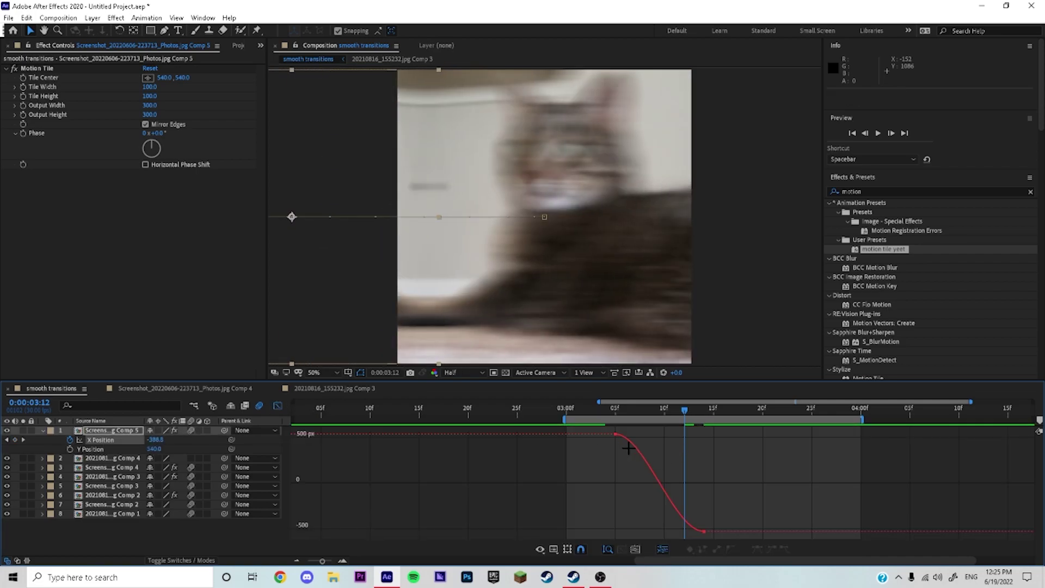
{"action": "left_click", "coordinate": [615, 434]}
{"action": "left_click_drag", "start_coordinate": [644, 434], "coordinate": [704, 436]}
{"action": "left_click_drag", "start_coordinate": [674, 532], "coordinate": [701, 445]}
{"action": "key", "text": "space"}
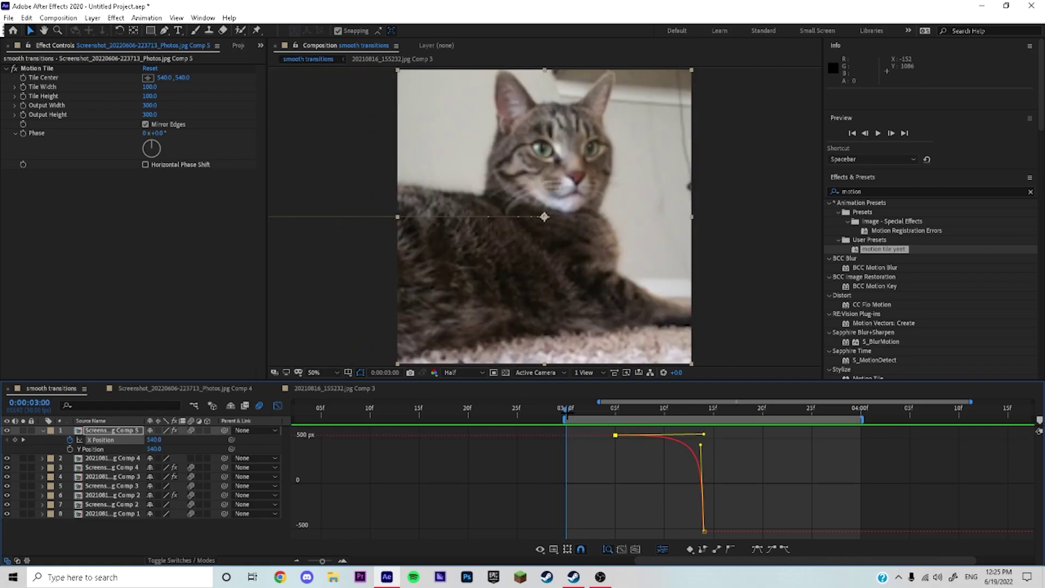
{"action": "key", "text": "space"}
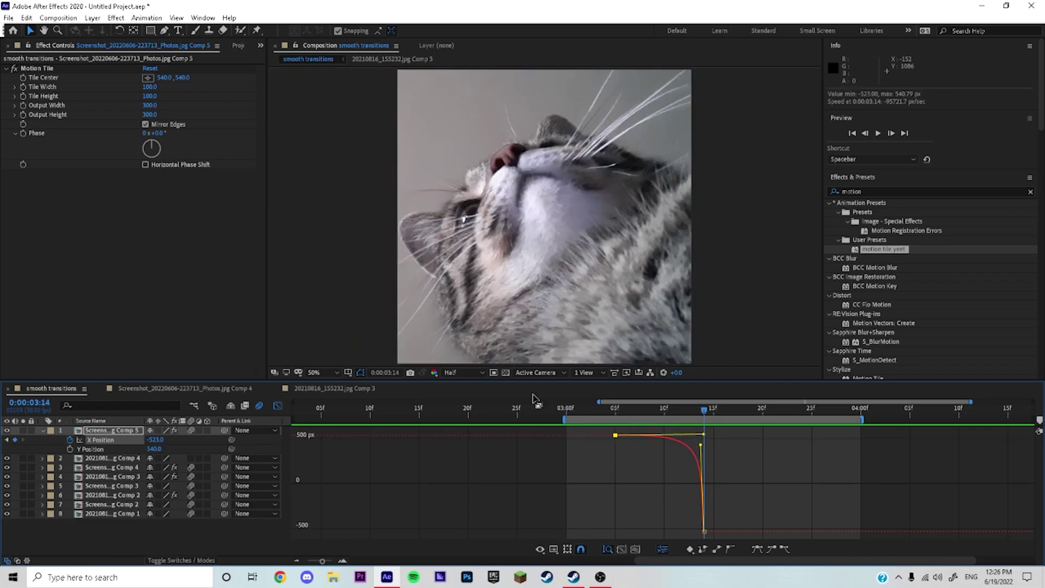
{"action": "left_click", "coordinate": [277, 405]}
- Apply the "motion tile yeet" preset to the clip starting at 3:14 and separate its Position dimensions
{"action": "left_click_drag", "start_coordinate": [882, 250], "coordinate": [713, 455]}
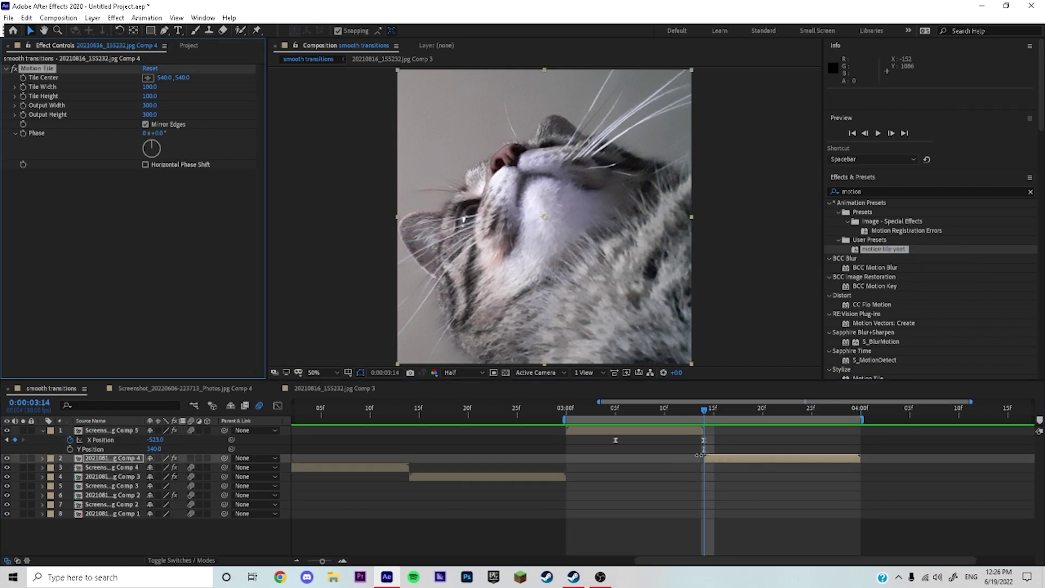
{"action": "key", "text": "p"}
{"action": "right_click", "coordinate": [88, 467]}
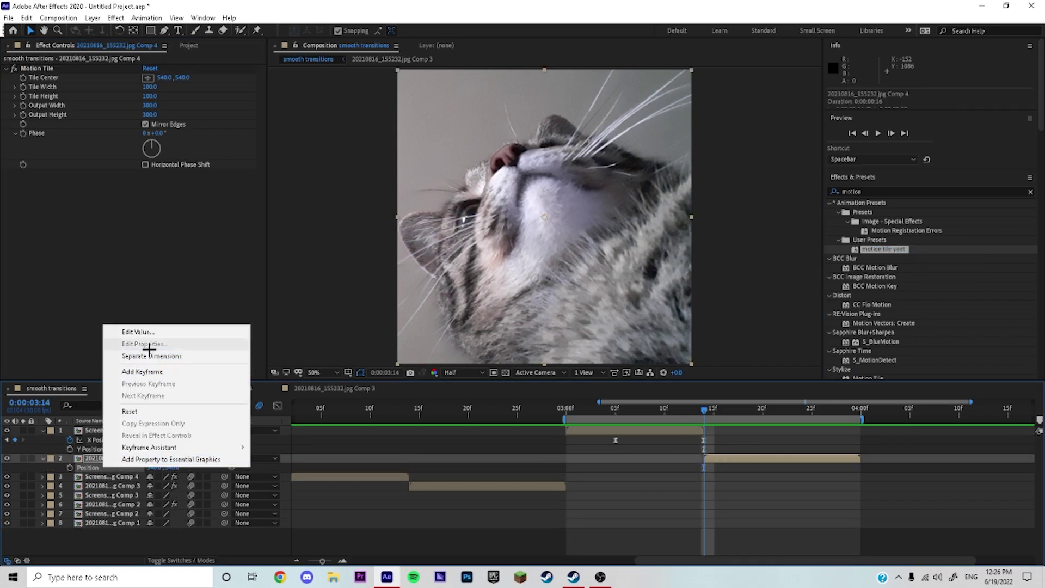
{"action": "left_click", "coordinate": [217, 346]}
- Keyframe the second clip's X Position at 1612 at 3:14 and 540 at 3:24
{"action": "left_click", "coordinate": [69, 467]}
{"action": "left_click_drag", "start_coordinate": [151, 469], "coordinate": [646, 467]}
{"action": "left_click_drag", "start_coordinate": [765, 411], "coordinate": [801, 414]}
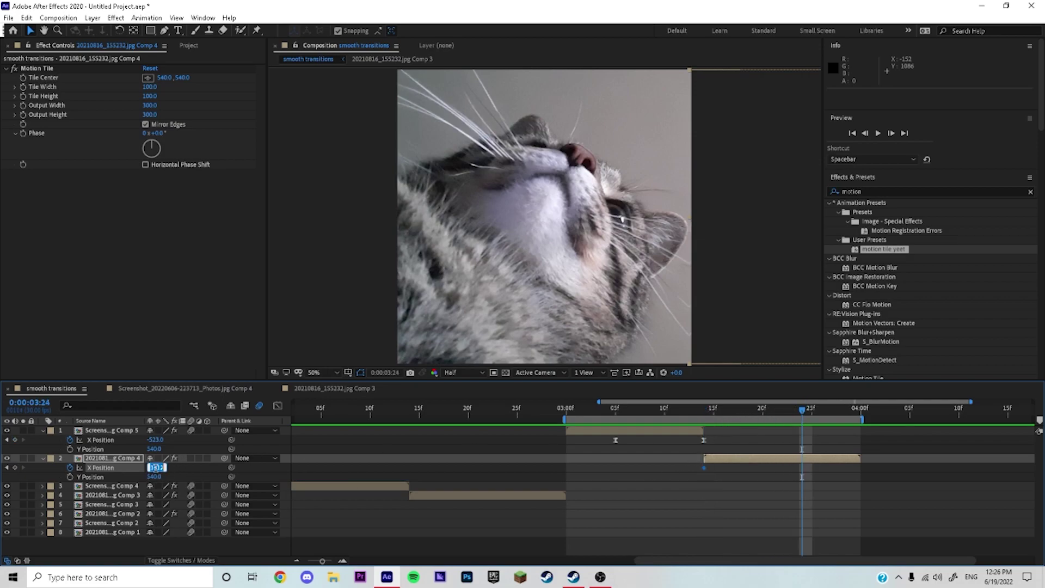
{"action": "left_click", "coordinate": [175, 466]}
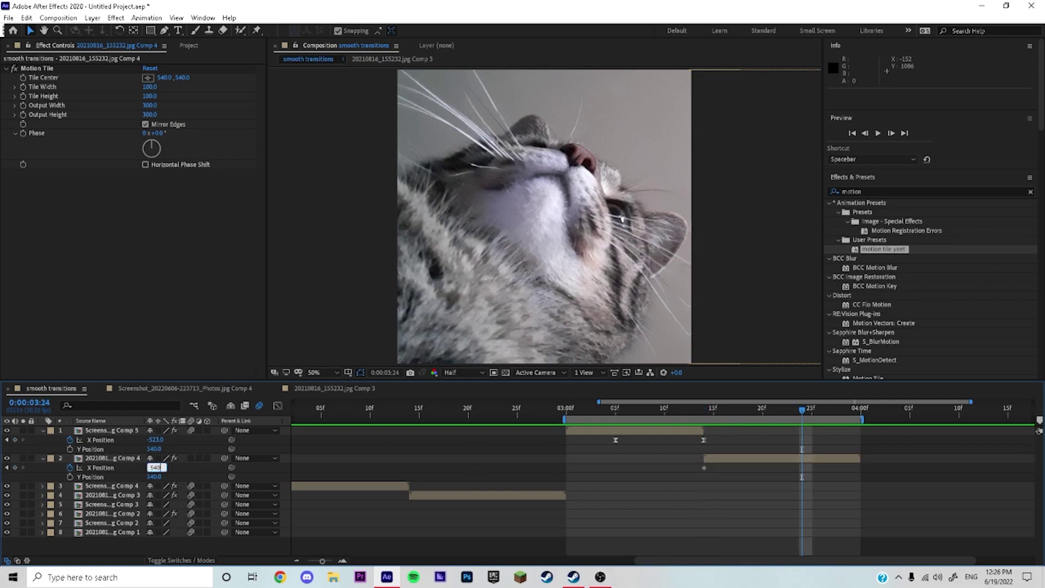
{"action": "key", "text": "Return"}
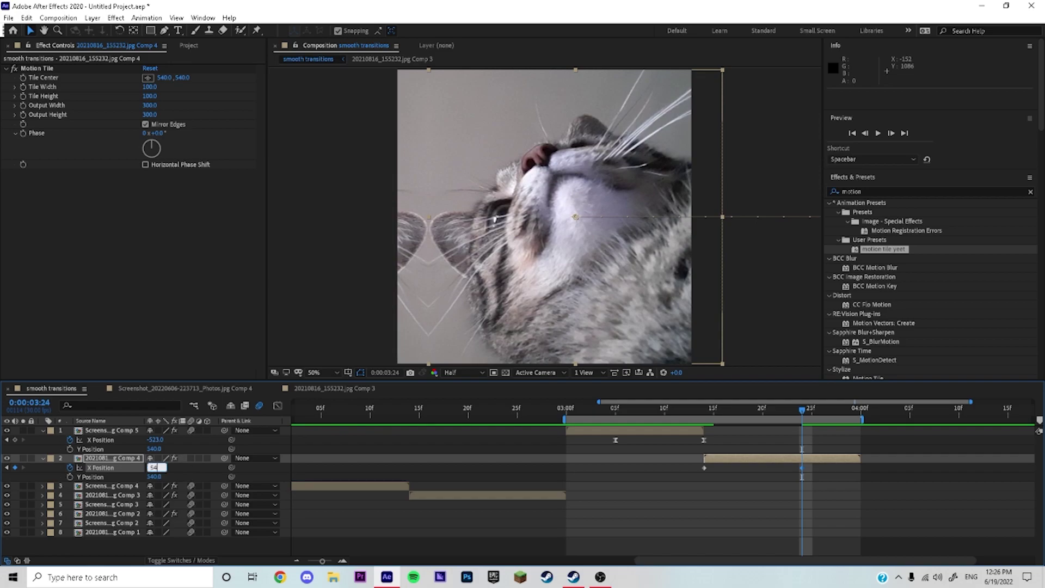
{"action": "type", "text": "0"}
{"action": "key", "text": "Return"}
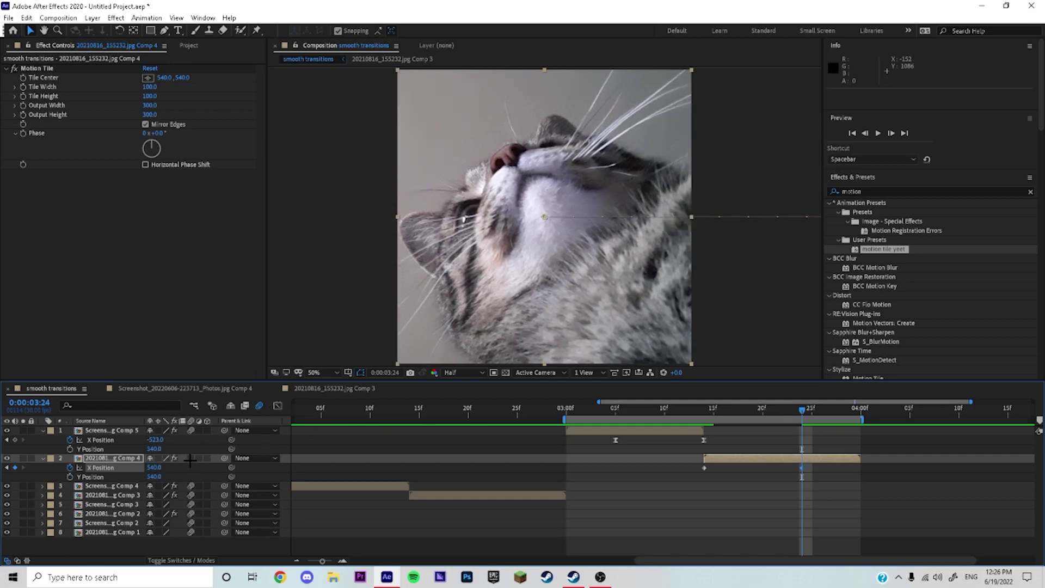
- Ease the second clip's X Position keyframes and shape the curve to drop sharply at 3:14 and flatten toward 3:24
{"action": "left_click", "coordinate": [277, 406]}
{"action": "left_click", "coordinate": [757, 548]}
{"action": "left_click_drag", "start_coordinate": [768, 532], "coordinate": [704, 530]}
{"action": "left_click", "coordinate": [703, 424]}
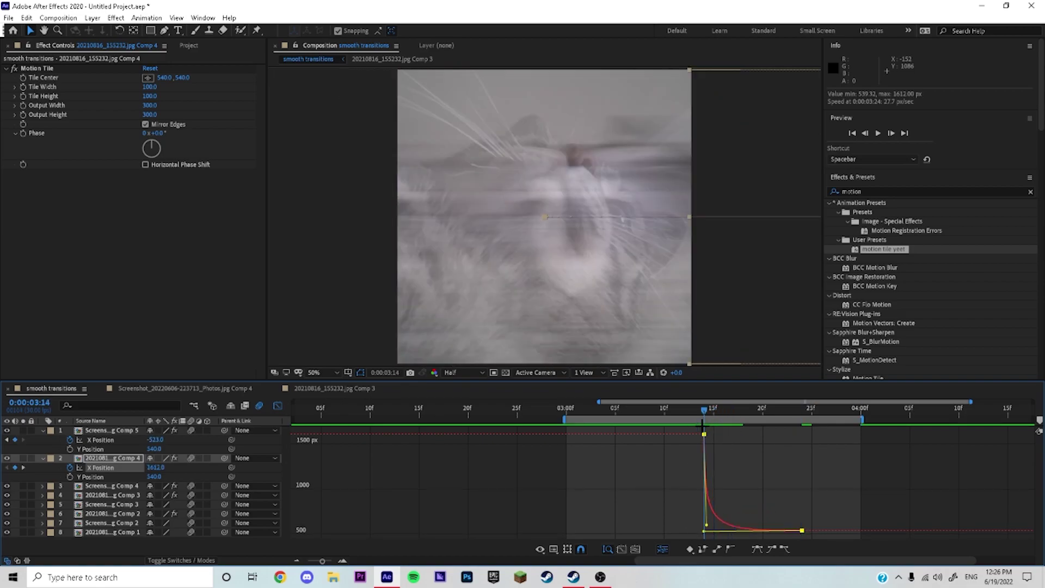
{"action": "left_click", "coordinate": [277, 404]}
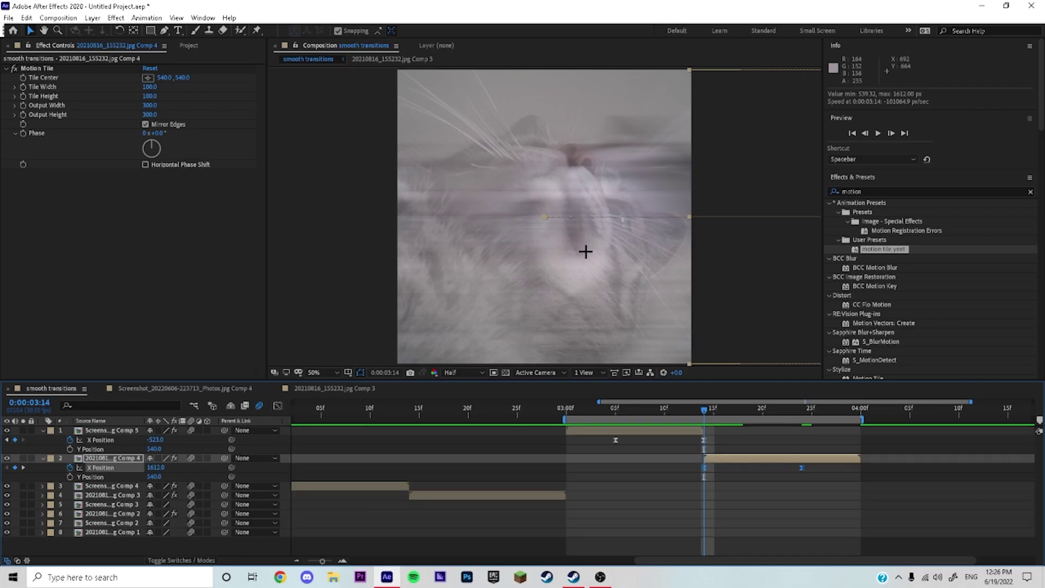
- Move the second clip's first X Position keyframe to 3:13, raise its value, and preview the slide transition
{"action": "left_click_drag", "start_coordinate": [704, 468], "coordinate": [694, 468]}
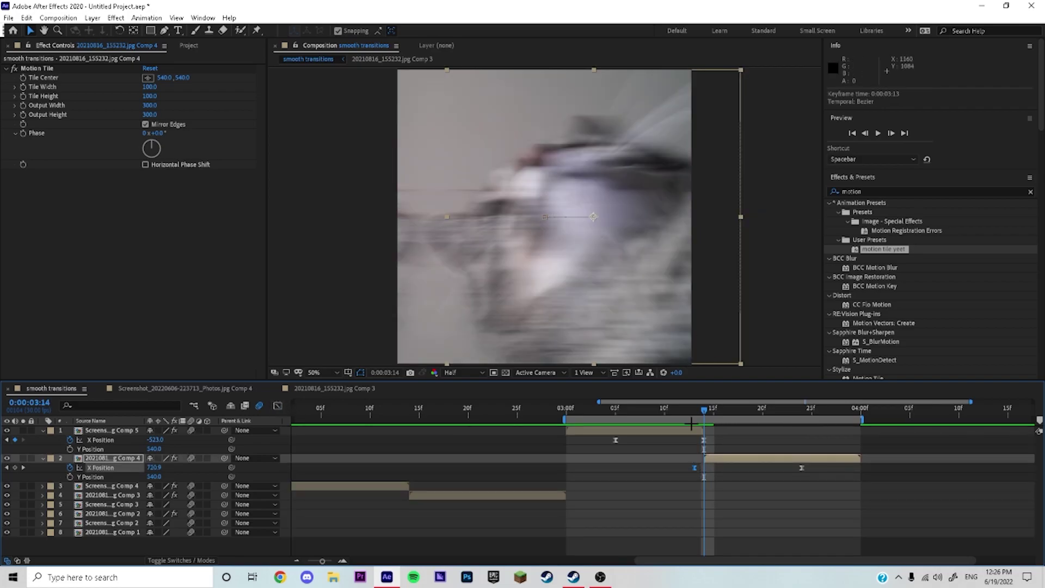
{"action": "left_click_drag", "start_coordinate": [700, 412], "coordinate": [693, 412]}
{"action": "left_click_drag", "start_coordinate": [157, 467], "coordinate": [248, 468]}
{"action": "left_click", "coordinate": [277, 405]}
{"action": "key", "text": "space"}
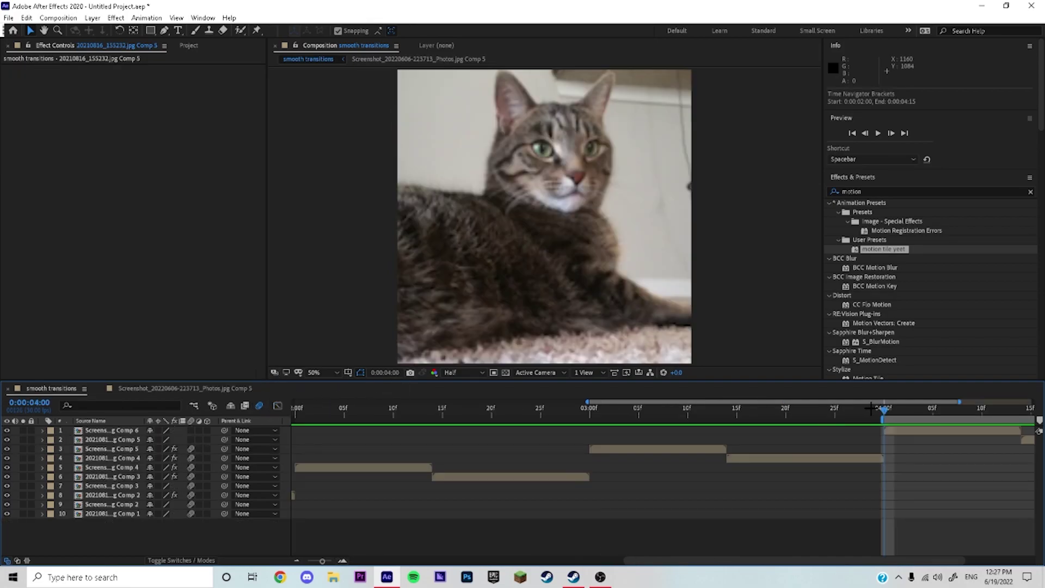
- Separate the Position of the clip starting at 4:00 into X and Y dimensions
{"action": "left_click_drag", "start_coordinate": [870, 407], "coordinate": [1030, 401]}
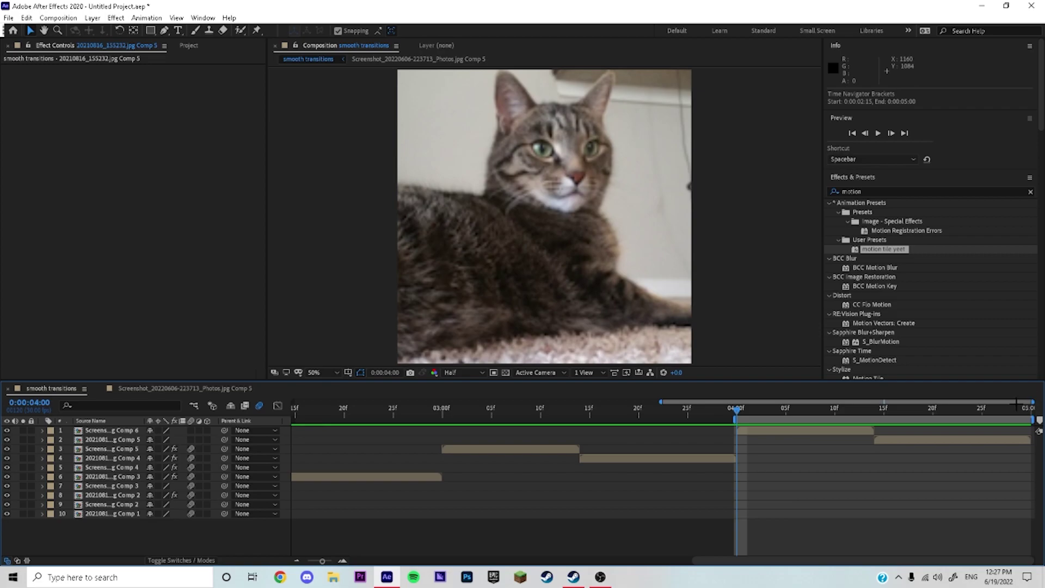
{"action": "left_click", "coordinate": [785, 426]}
{"action": "key", "text": "p"}
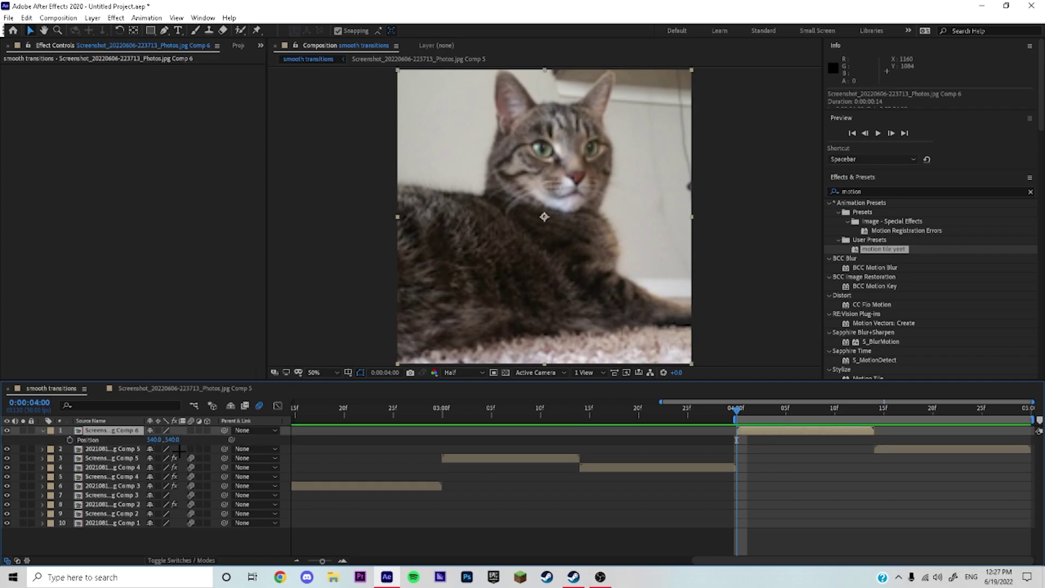
{"action": "right_click", "coordinate": [124, 439]}
{"action": "left_click", "coordinate": [173, 333]}
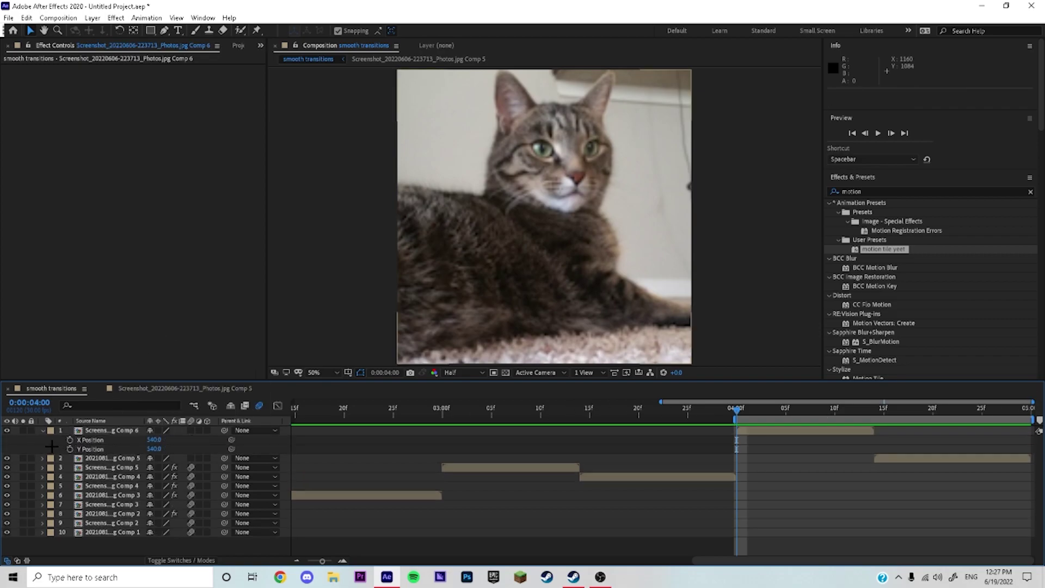
- Place the clip's Y Position keyframe at 4:06, try a higher Y Position at 4:13, and undo that shift
{"action": "left_click_drag", "start_coordinate": [737, 449], "coordinate": [795, 449]}
{"action": "left_click", "coordinate": [825, 408]}
{"action": "left_click_drag", "start_coordinate": [830, 410], "coordinate": [864, 410]}
{"action": "left_click_drag", "start_coordinate": [154, 448], "coordinate": [309, 450]}
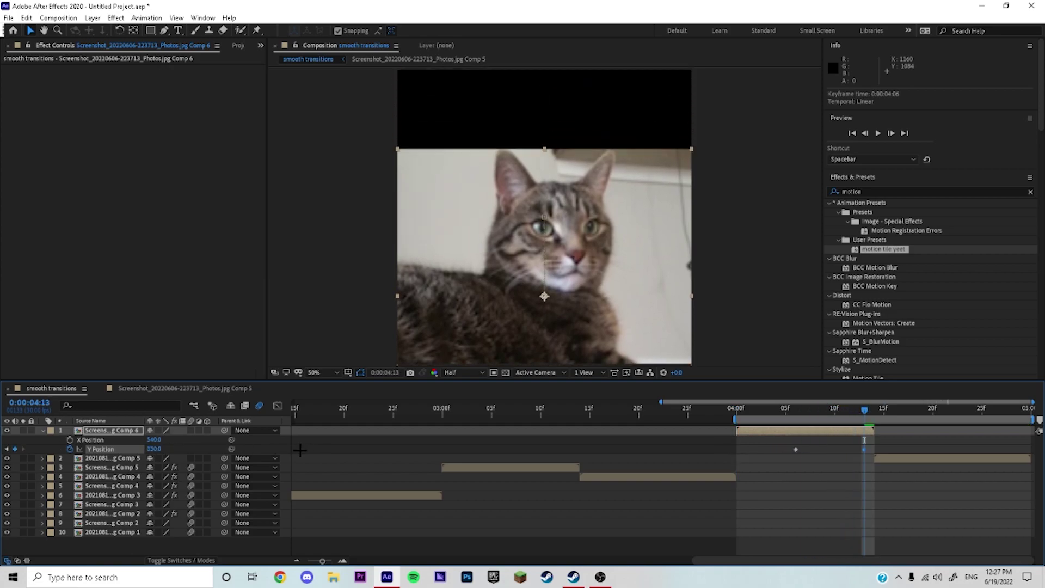
{"action": "key", "text": "ctrl+z"}
- Apply the "motion tile yeet" preset to the 4:00 clip and raise its Y Position to 1623 at 4:13
{"action": "left_click_drag", "start_coordinate": [884, 249], "coordinate": [802, 430]}
{"action": "left_click_drag", "start_coordinate": [155, 457], "coordinate": [712, 427]}
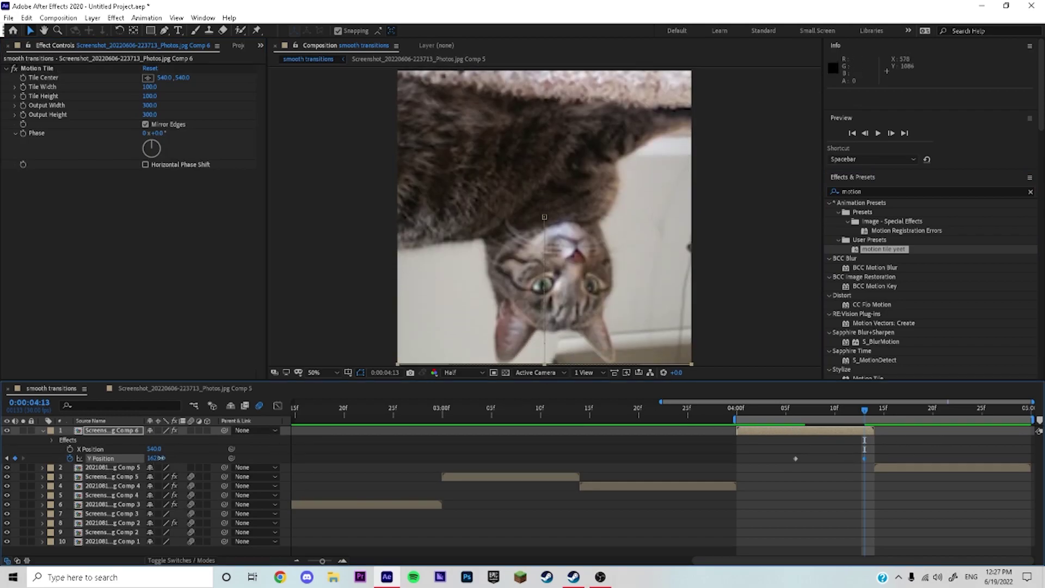
{"action": "left_click", "coordinate": [254, 446]}
- Easy-ease both Y Position keyframes, move the ending one to 4:14, and enable motion blur for the clip
{"action": "left_click_drag", "start_coordinate": [891, 457], "coordinate": [748, 455]}
{"action": "key", "text": "F9"}
{"action": "left_click", "coordinate": [897, 446]}
{"action": "left_click_drag", "start_coordinate": [864, 458], "coordinate": [874, 458]}
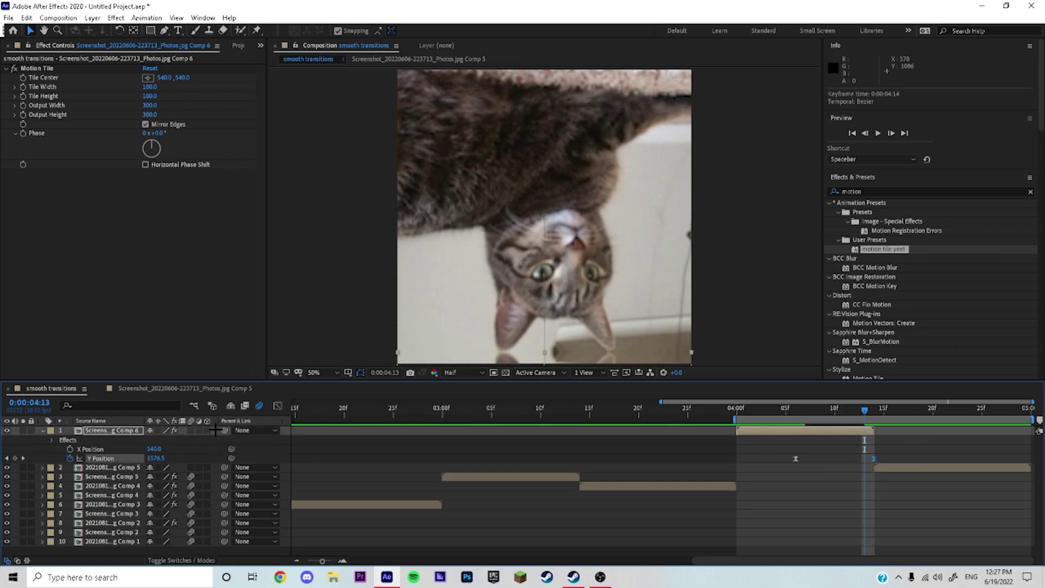
{"action": "left_click", "coordinate": [193, 429]}
- Shape the Y Position curve to stay flat from 4:06 and rise steeply at 4:14, and preview the slide
{"action": "left_click", "coordinate": [277, 405]}
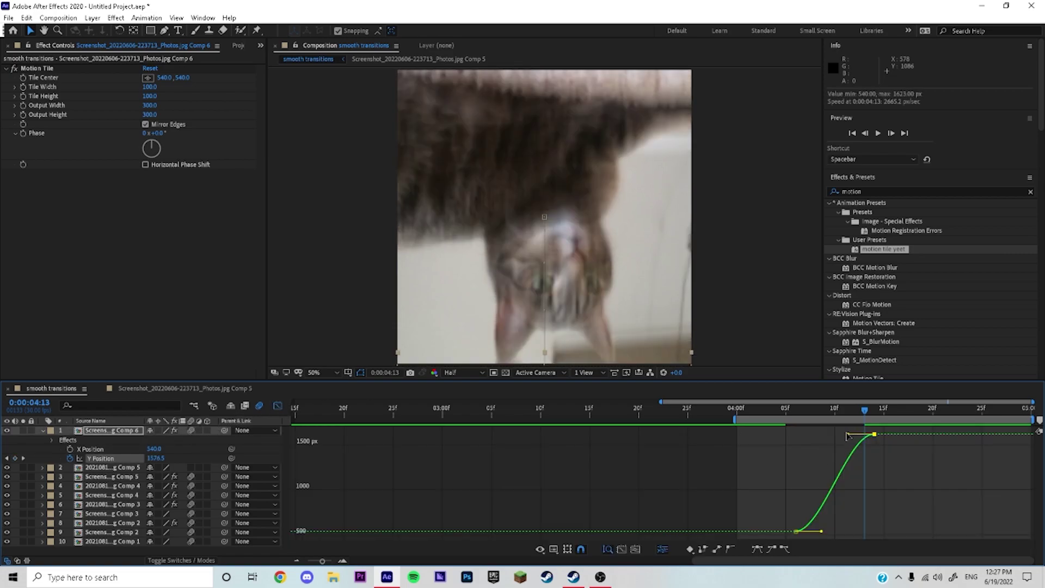
{"action": "left_click_drag", "start_coordinate": [847, 435], "coordinate": [919, 499]}
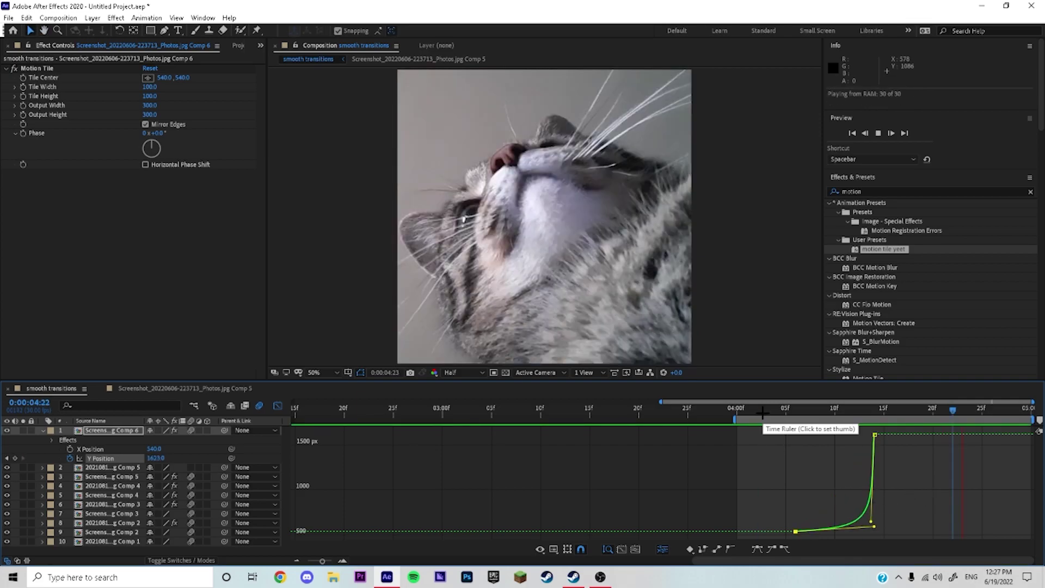
{"action": "left_click_drag", "start_coordinate": [758, 413], "coordinate": [874, 419]}
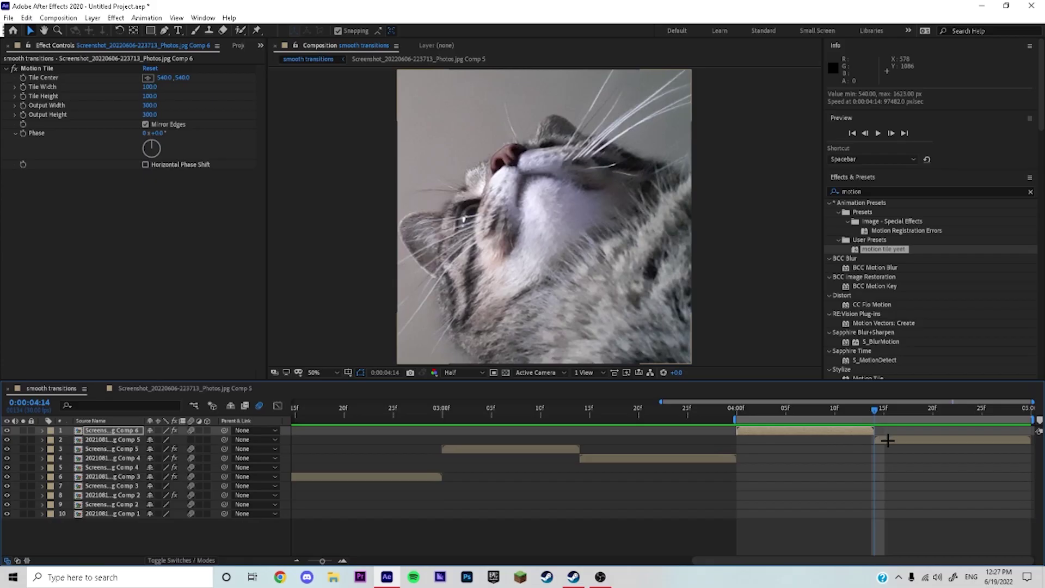
- Separate the Position dimensions of the clip starting at 4:14 and keyframe its Y Position there
{"action": "left_click", "coordinate": [886, 440]}
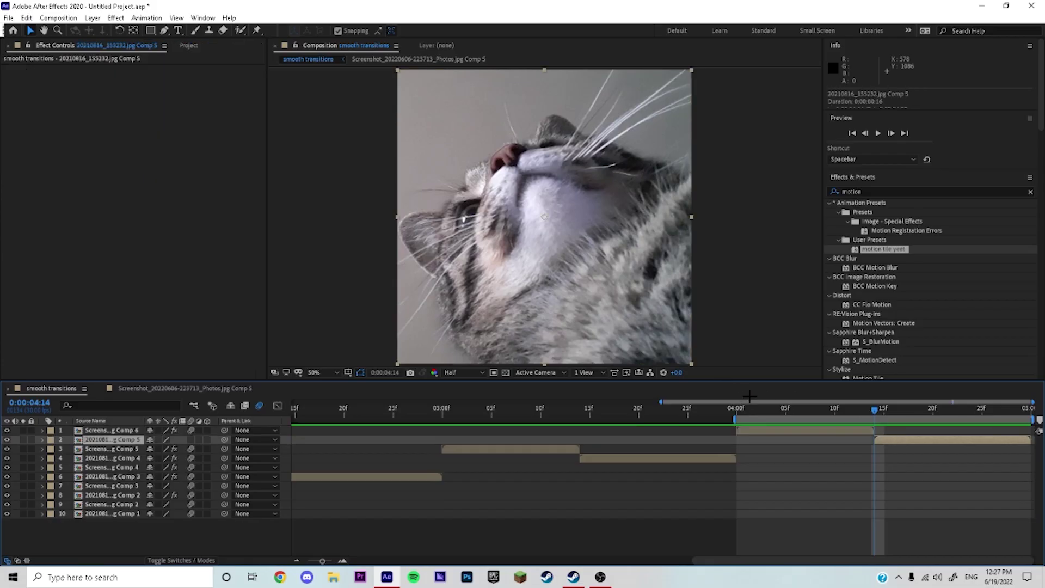
{"action": "key", "text": "p"}
{"action": "right_click", "coordinate": [116, 451]}
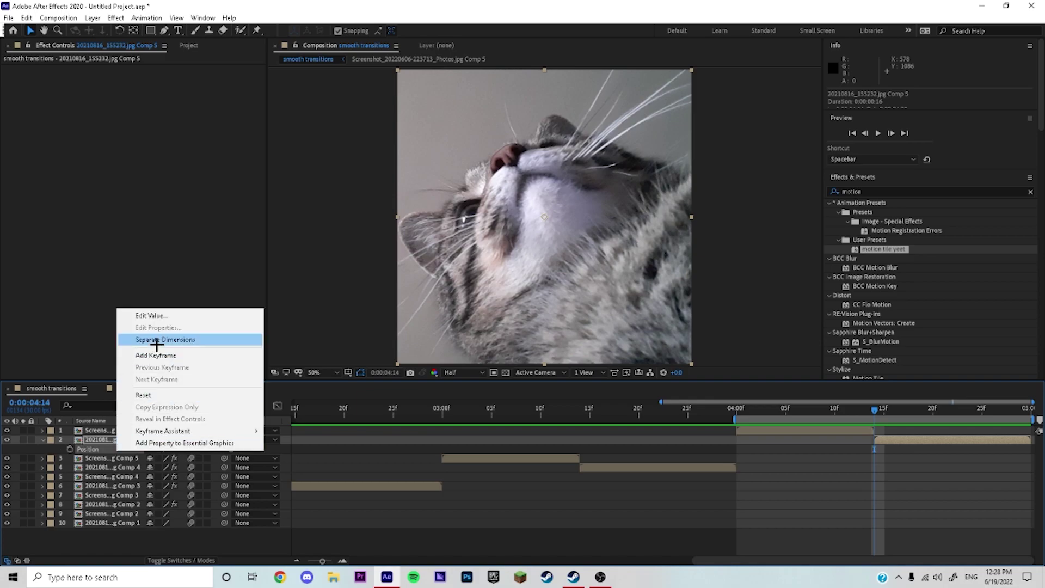
{"action": "left_click", "coordinate": [157, 341]}
{"action": "left_click", "coordinate": [79, 452]}
{"action": "left_click", "coordinate": [90, 458]}
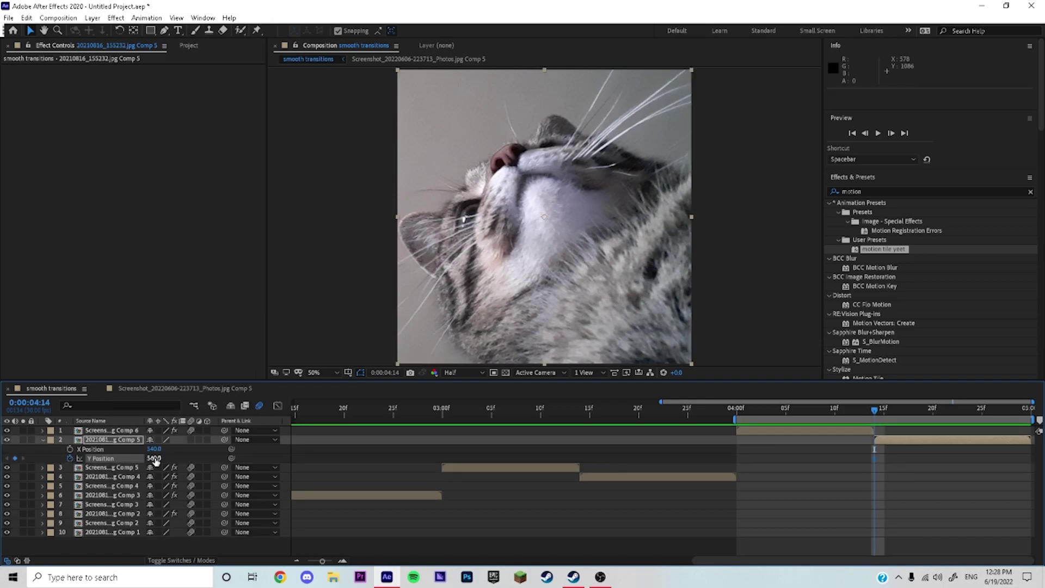
- Apply the "motion tile yeet" preset to this clip, lower its Y Position at 4:14, and set it to 540 at 4:25
{"action": "left_click_drag", "start_coordinate": [155, 459], "coordinate": [16, 461]}
{"action": "left_click_drag", "start_coordinate": [886, 251], "coordinate": [903, 443]}
{"action": "left_click_drag", "start_coordinate": [152, 469], "coordinate": [13, 477]}
{"action": "key", "text": "space"}
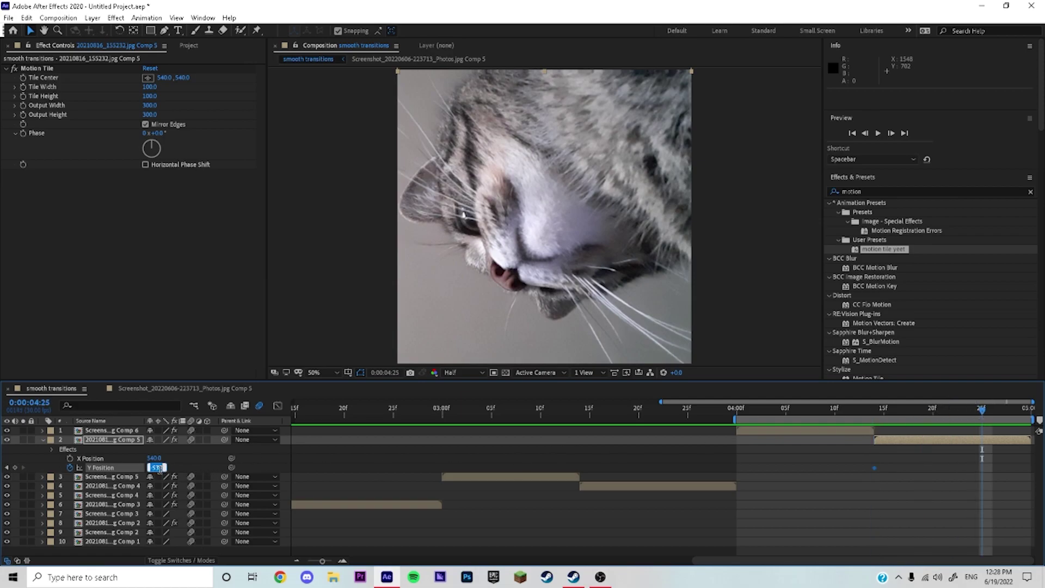
{"action": "key", "text": "Return"}
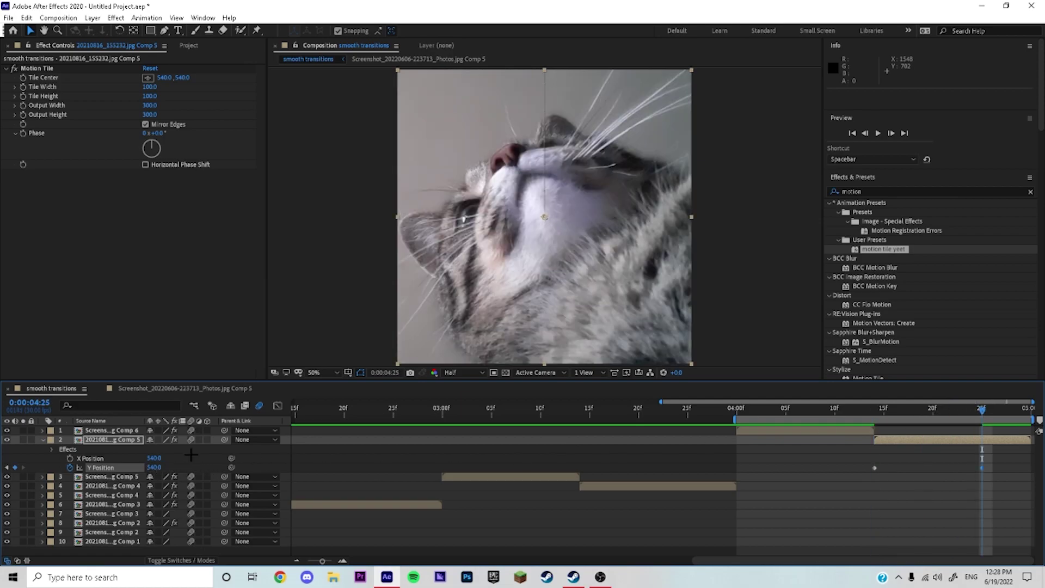
- Easy-ease the clip's Y Position keyframes, shape the curve to rise steeply at 4:14 and flatten toward 4:25, and preview it
{"action": "left_click", "coordinate": [277, 406]}
{"action": "key", "text": "F9"}
{"action": "left_click_drag", "start_coordinate": [945, 433], "coordinate": [873, 433]}
{"action": "left_click_drag", "start_coordinate": [911, 534], "coordinate": [850, 460]}
{"action": "key", "text": "space"}
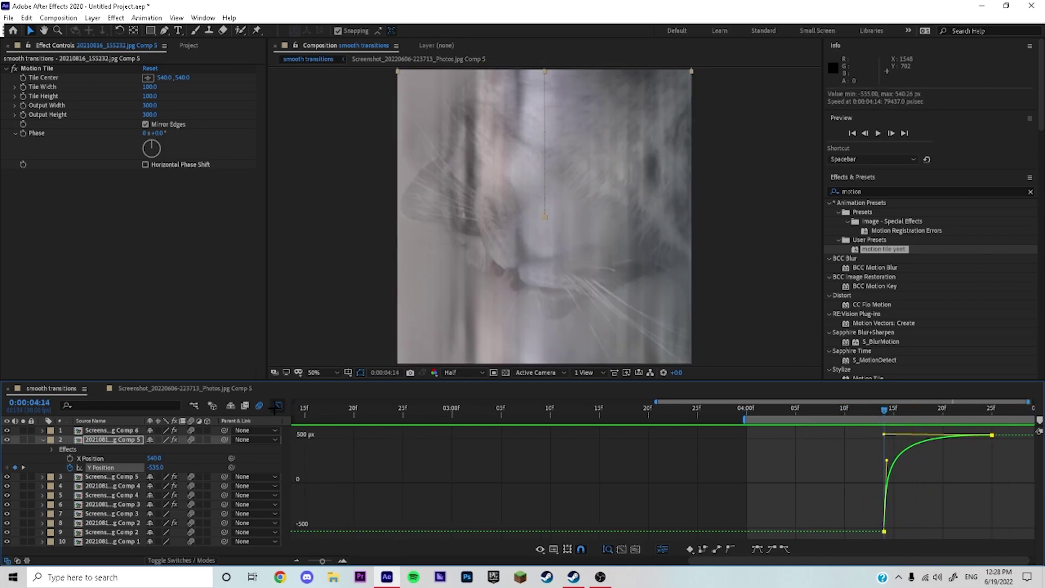
{"action": "left_click", "coordinate": [277, 406]}
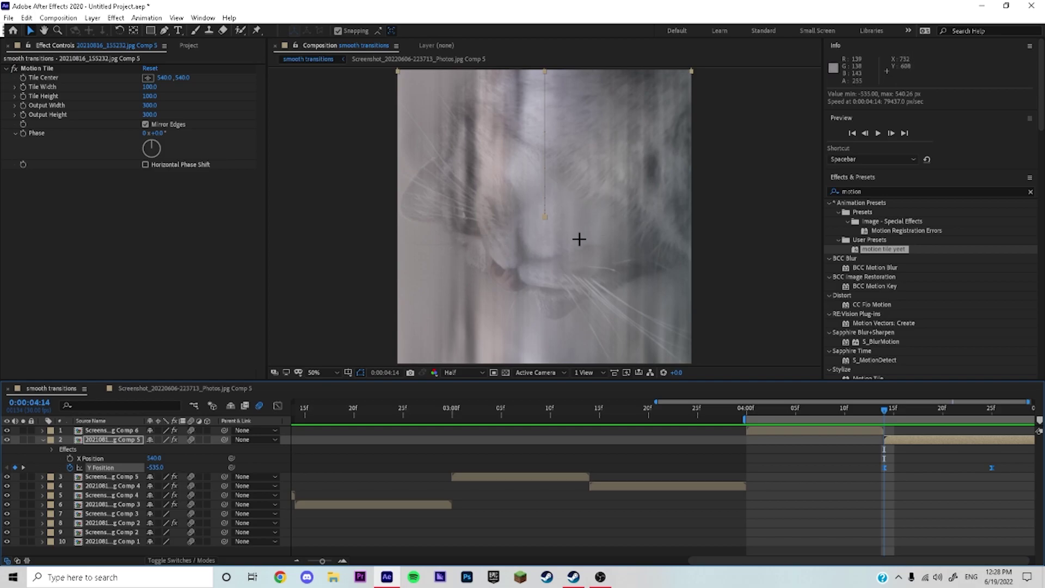
- Move the starting Y Position keyframe to 4:13 and set its value to -715
{"action": "left_click", "coordinate": [907, 471]}
{"action": "left_click_drag", "start_coordinate": [883, 467], "coordinate": [874, 467]}
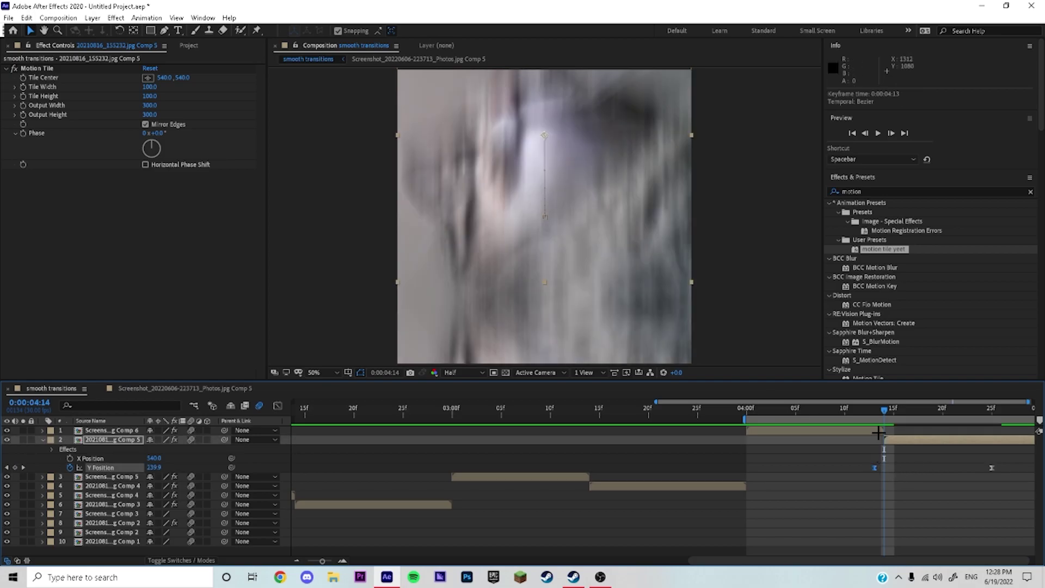
{"action": "left_click", "coordinate": [875, 411]}
{"action": "left_click_drag", "start_coordinate": [157, 467], "coordinate": [116, 482]}
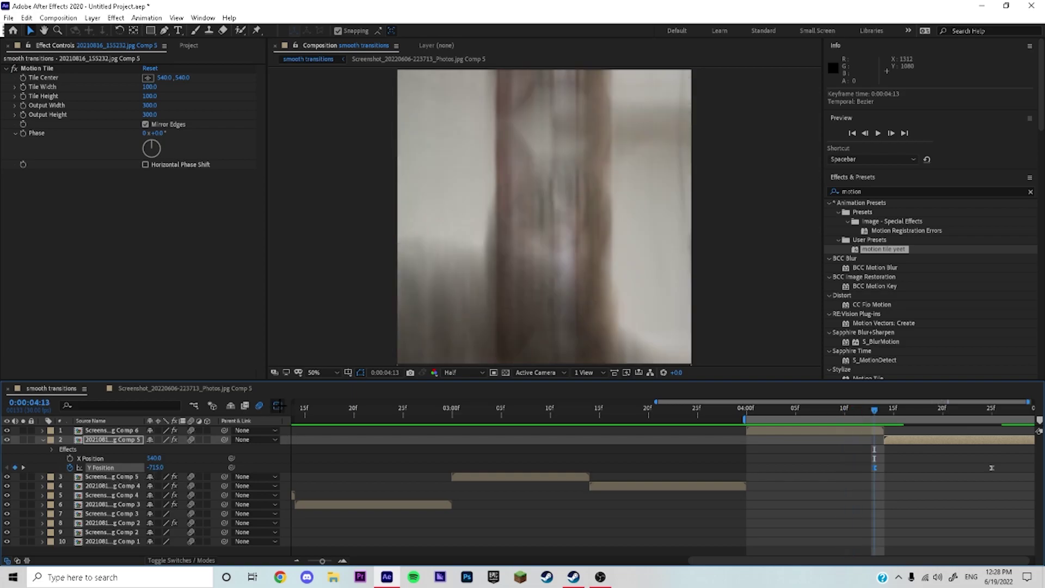
- Adjust the Y Position curve for a steep rise at 4:13 that eases out slowly, and preview the slide from 4:00
{"action": "left_click", "coordinate": [277, 405]}
{"action": "left_click_drag", "start_coordinate": [874, 461], "coordinate": [814, 425]}
{"action": "key", "text": "ctrl+z"}
{"action": "left_click", "coordinate": [746, 411]}
{"action": "key", "text": "space"}
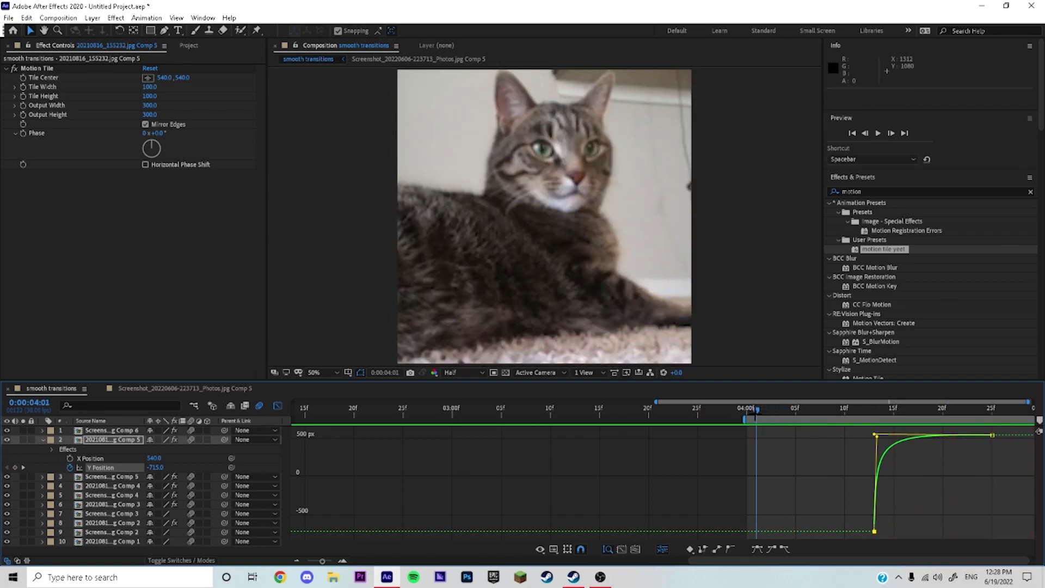
{"action": "key", "text": "space"}
{"action": "left_click", "coordinate": [259, 405]}
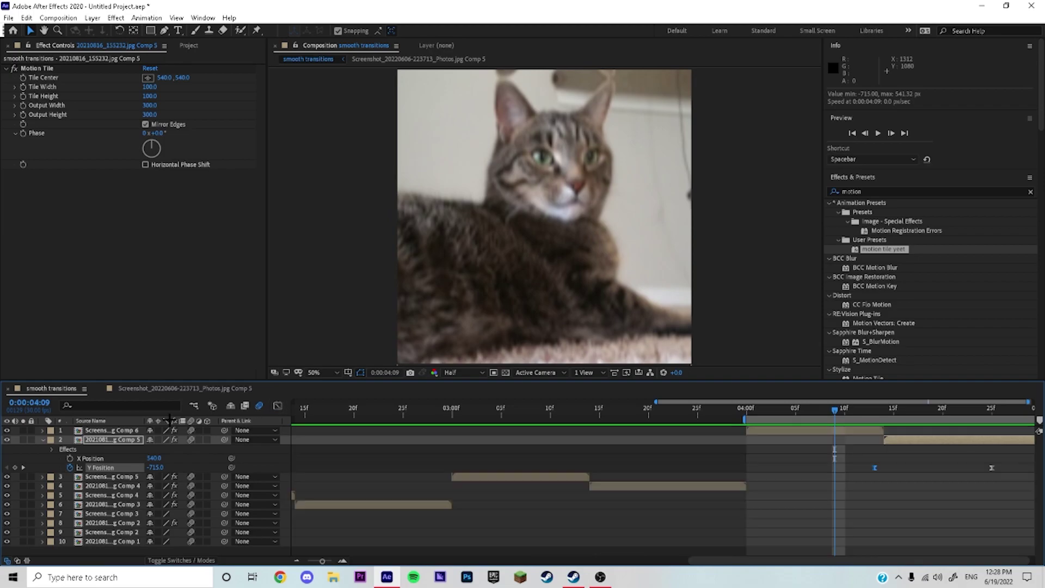
{"action": "left_click", "coordinate": [42, 439]}
{"action": "left_click", "coordinate": [101, 389]}
- Extend the work area across the whole composition, from 0:00 to 5:00, and return the playhead to the start
{"action": "left_click_drag", "start_coordinate": [657, 401], "coordinate": [293, 401]}
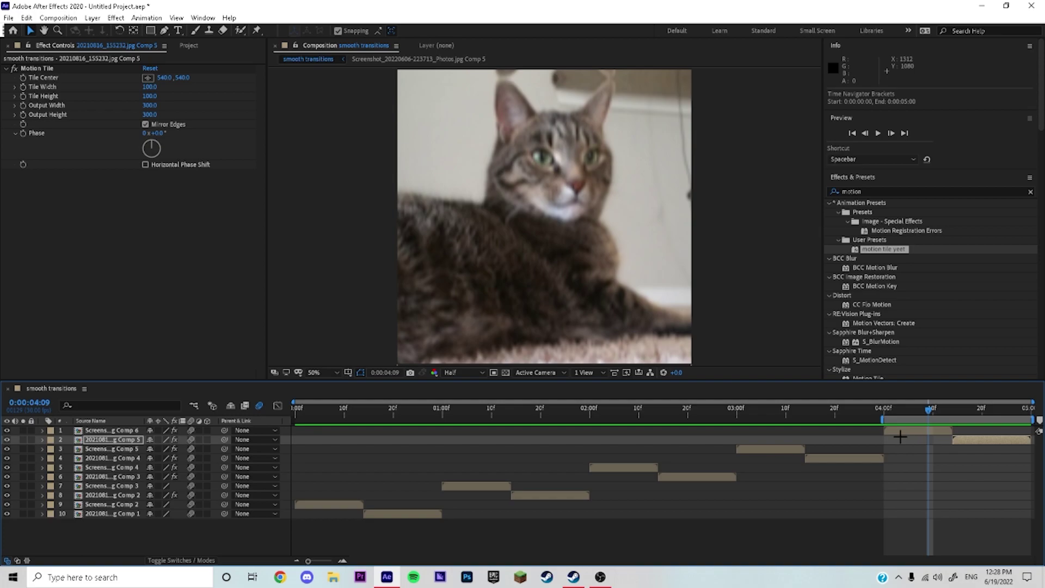
{"action": "left_click_drag", "start_coordinate": [898, 419], "coordinate": [208, 461]}
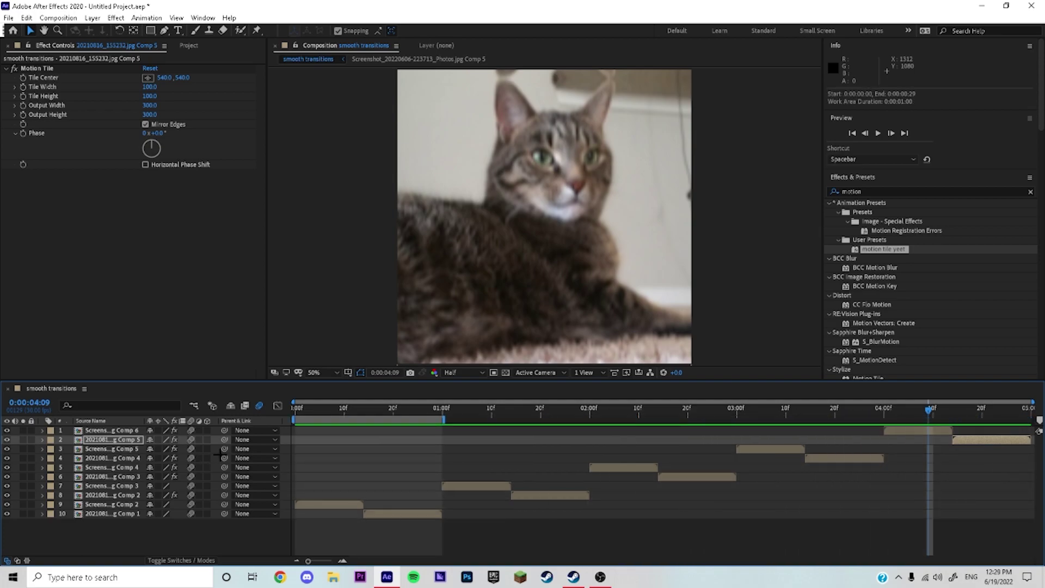
{"action": "left_click_drag", "start_coordinate": [443, 419], "coordinate": [1032, 419]}
{"action": "left_click_drag", "start_coordinate": [928, 409], "coordinate": [246, 553]}
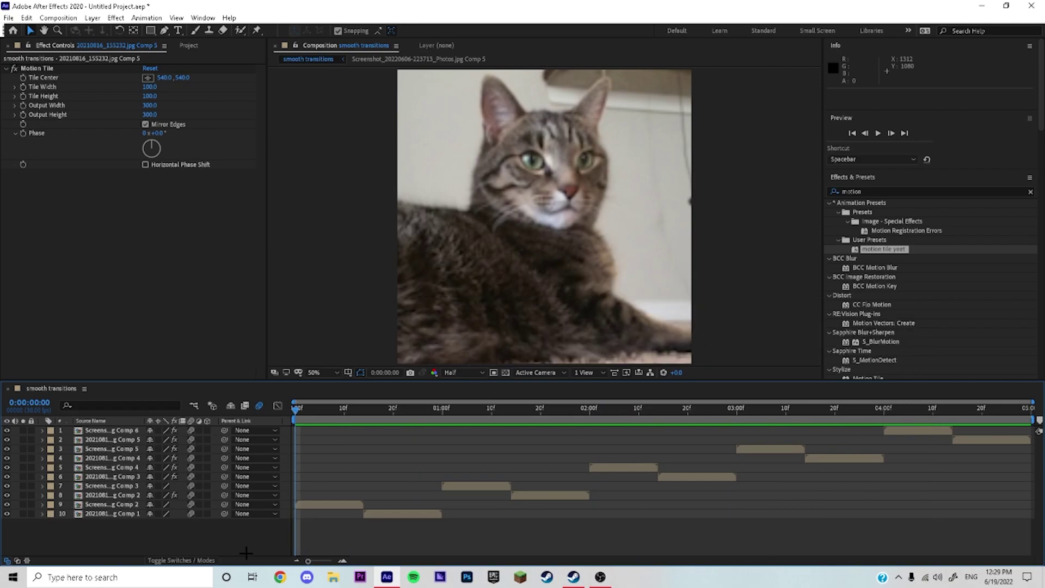